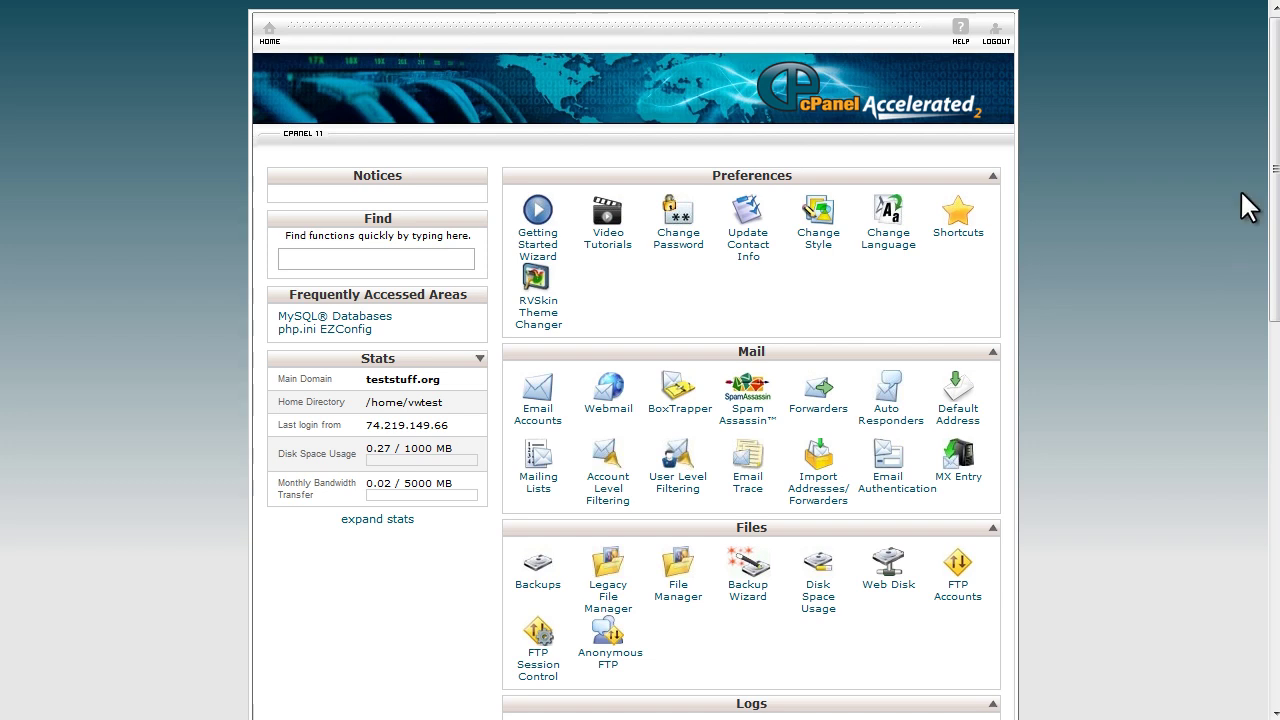
Step: Create a new MySQL database with the name suffix "beginner" in MySQL Databases and return to the database overview
left_click_drag(1270, 210, 1249, 480)
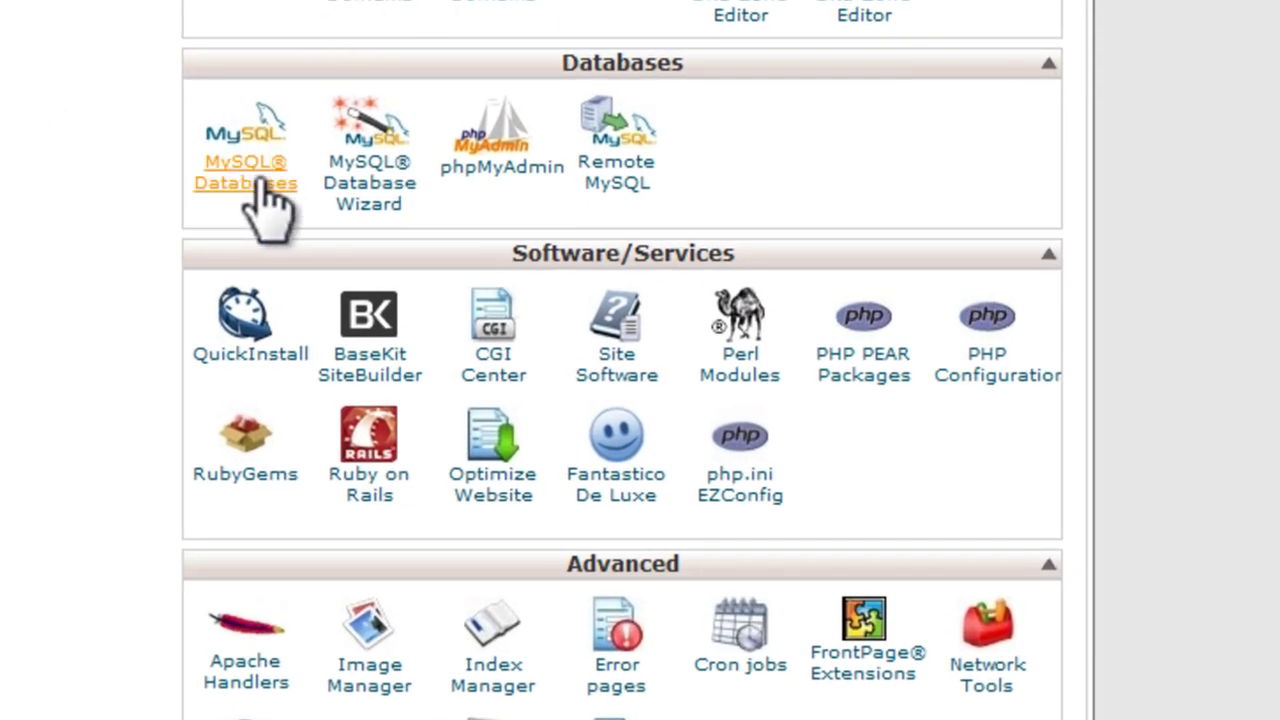
left_click(260, 188)
left_click(194, 337)
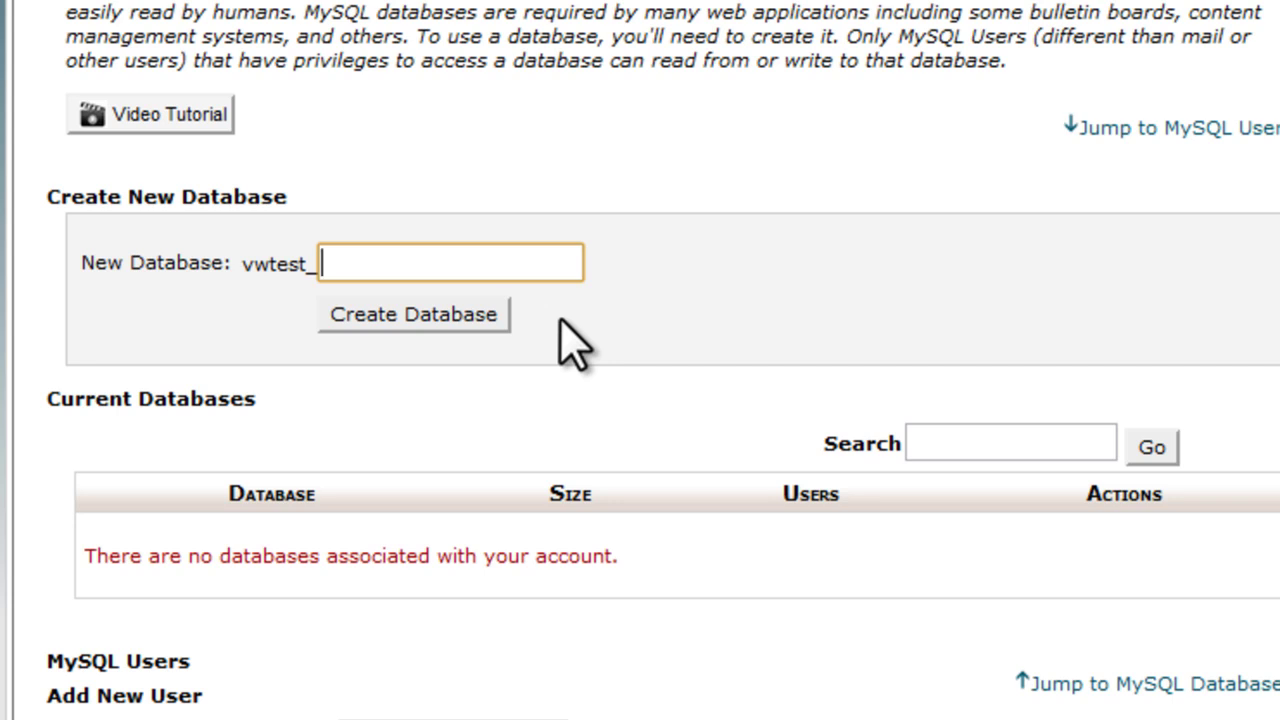
type("beginner")
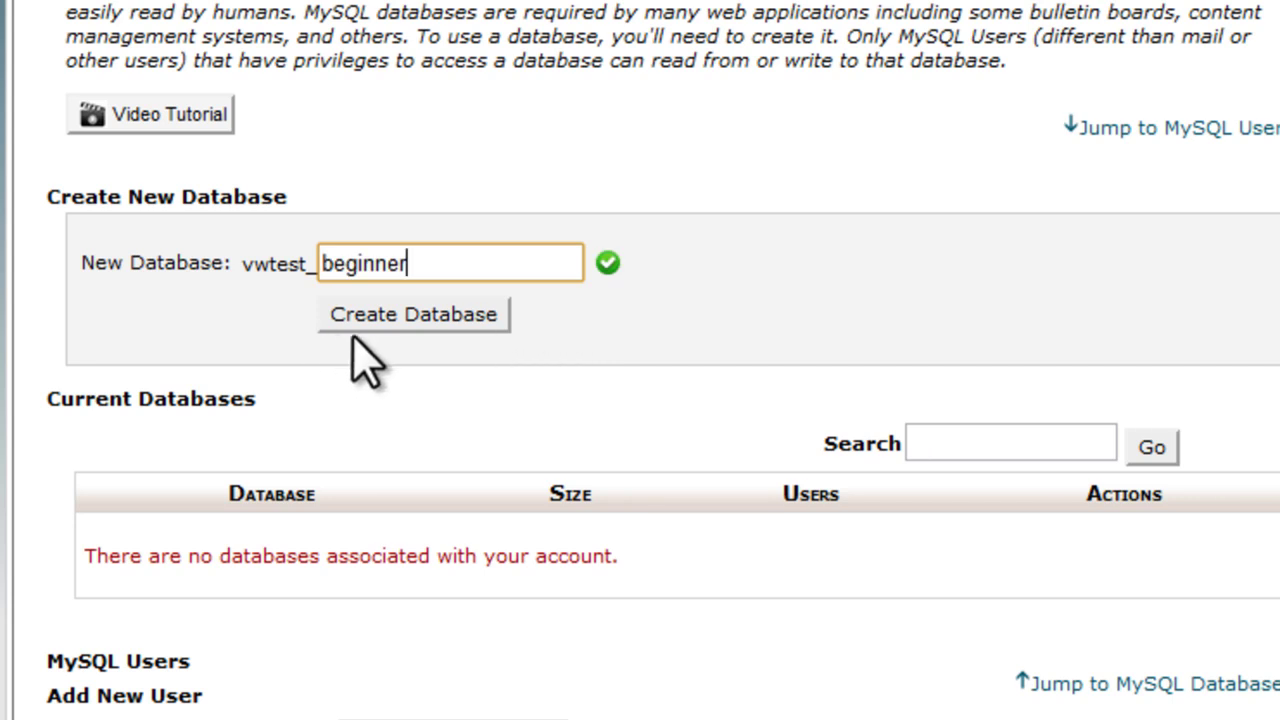
left_click(402, 316)
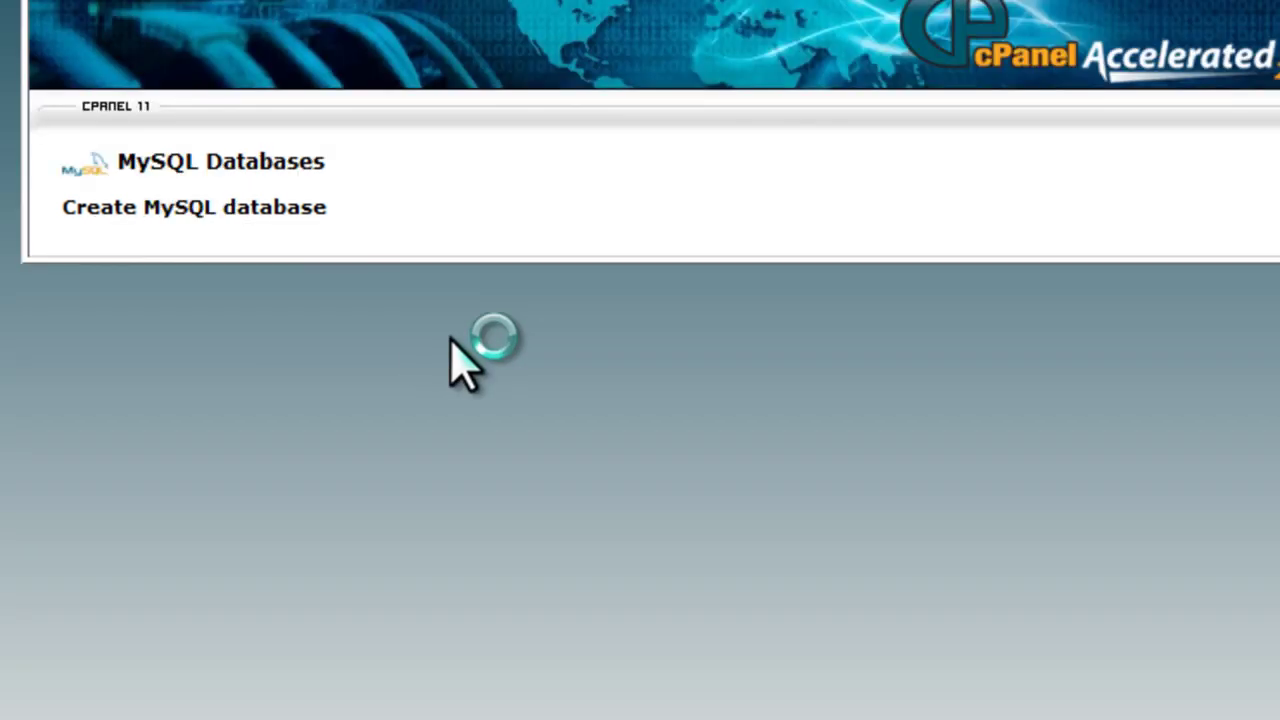
left_click(719, 332)
Step: Enter "beginner" as the username suffix for a new MySQL user
scroll(714, 349, "down", 4)
scroll(29, 514, "down", 3)
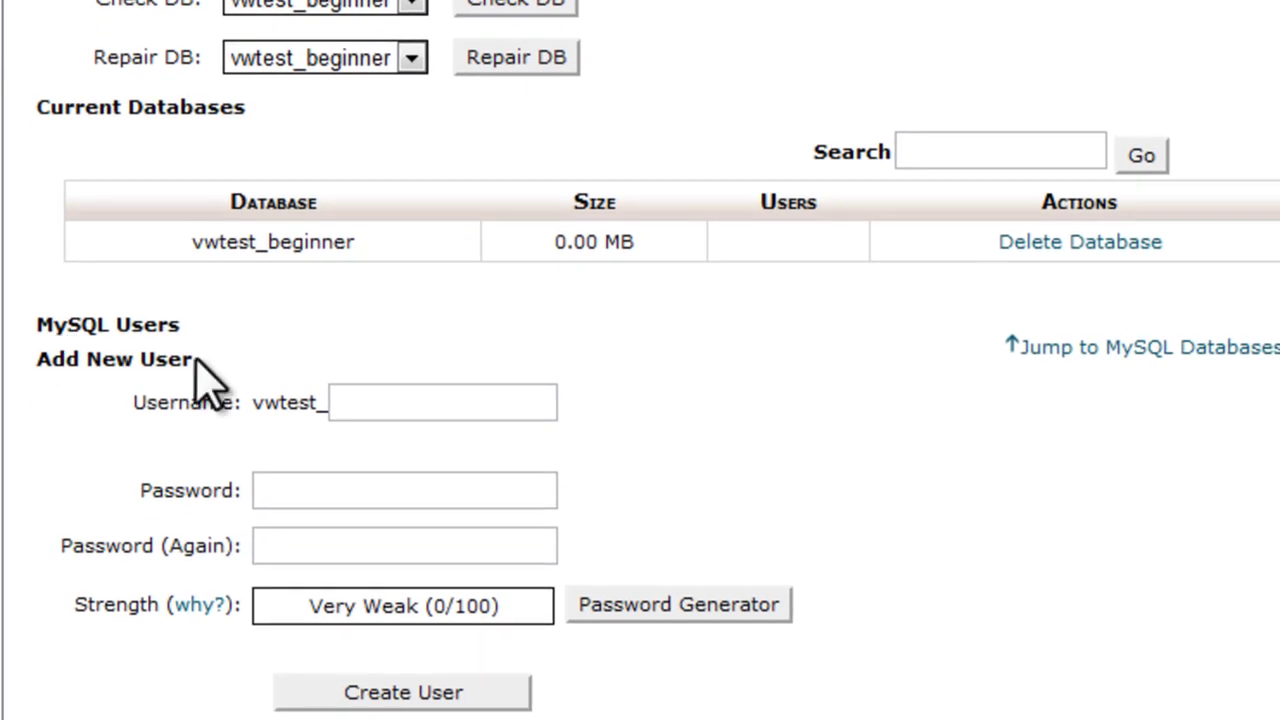
left_click(386, 405)
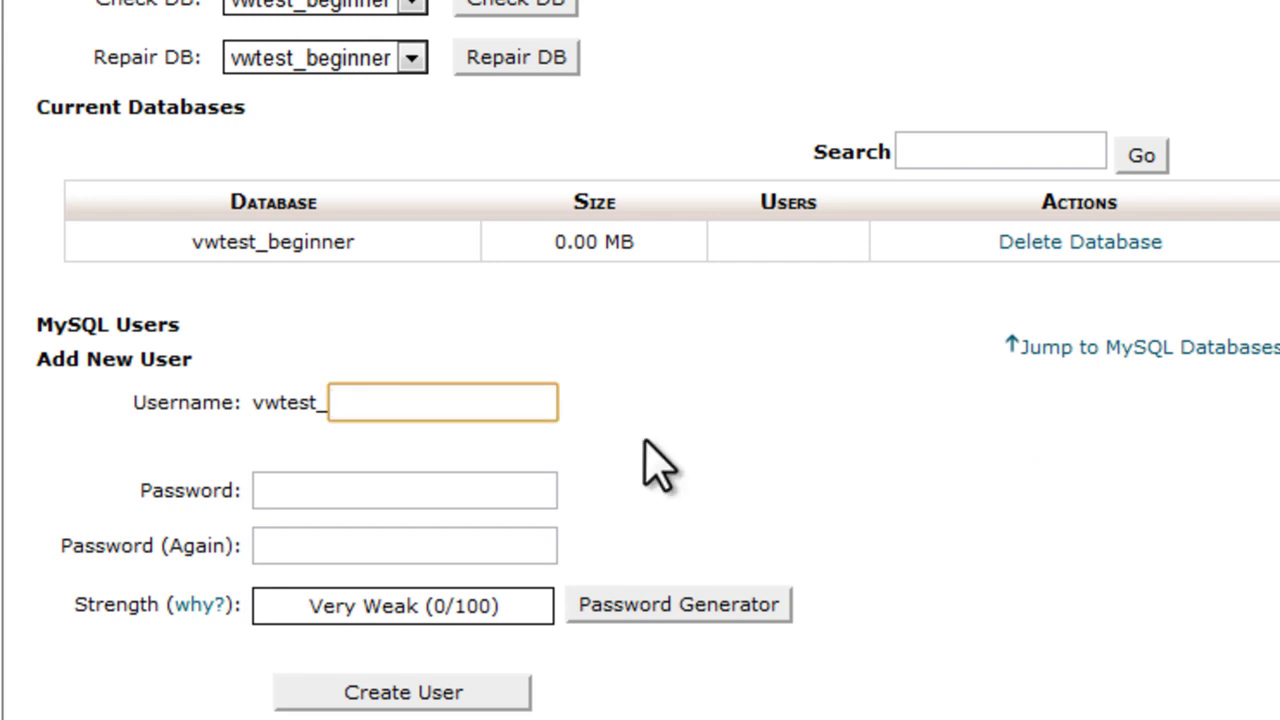
type("beginner")
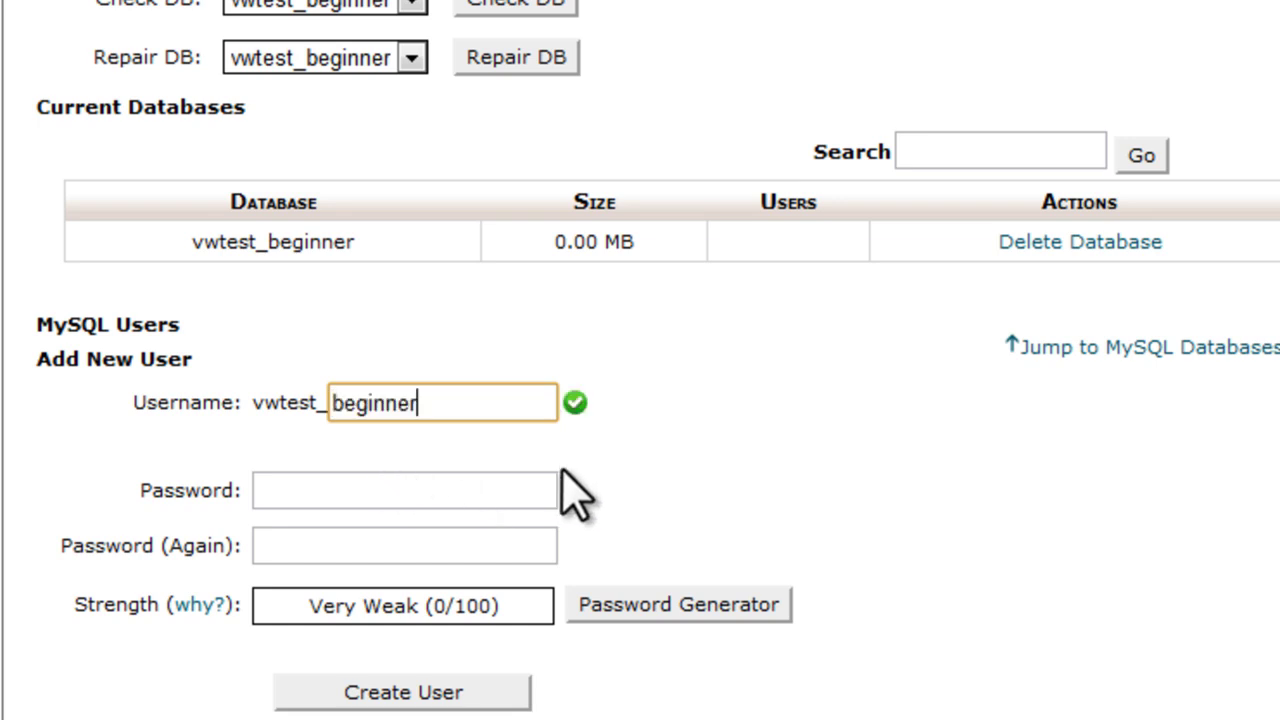
key("Tab")
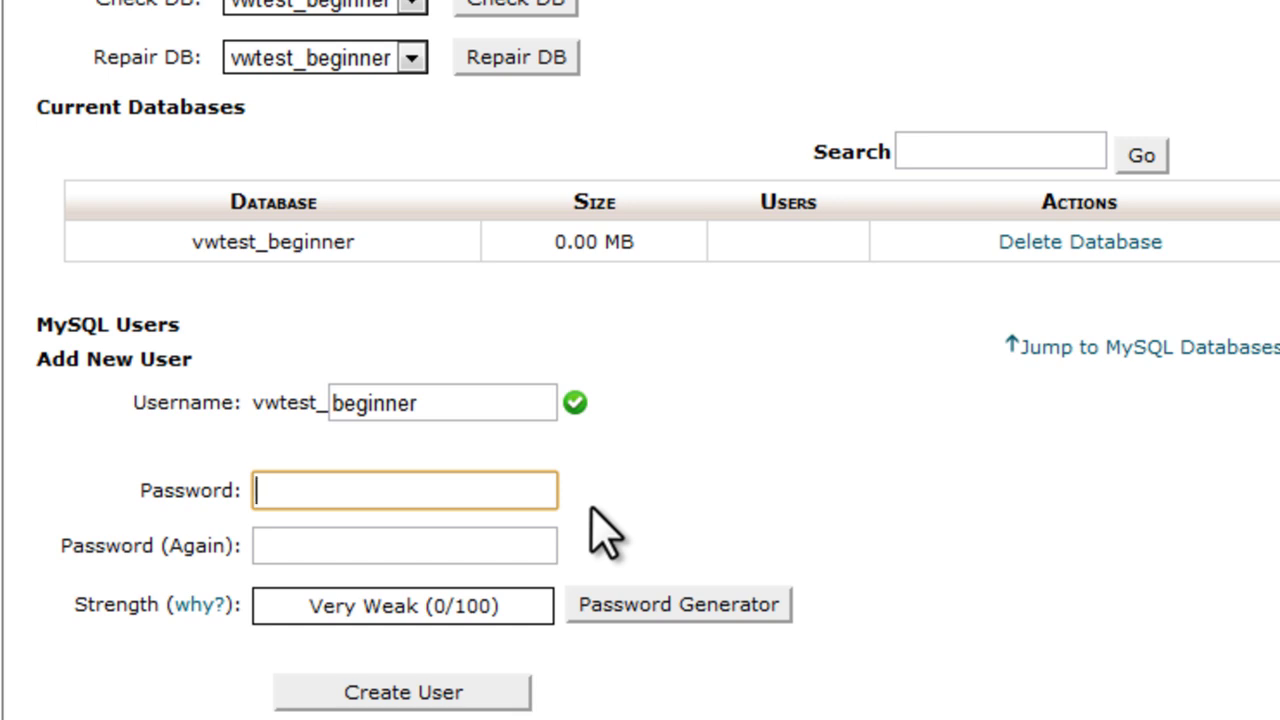
Step: Generate a random password for the new MySQL user with the Password Generator and copy it
left_click(699, 616)
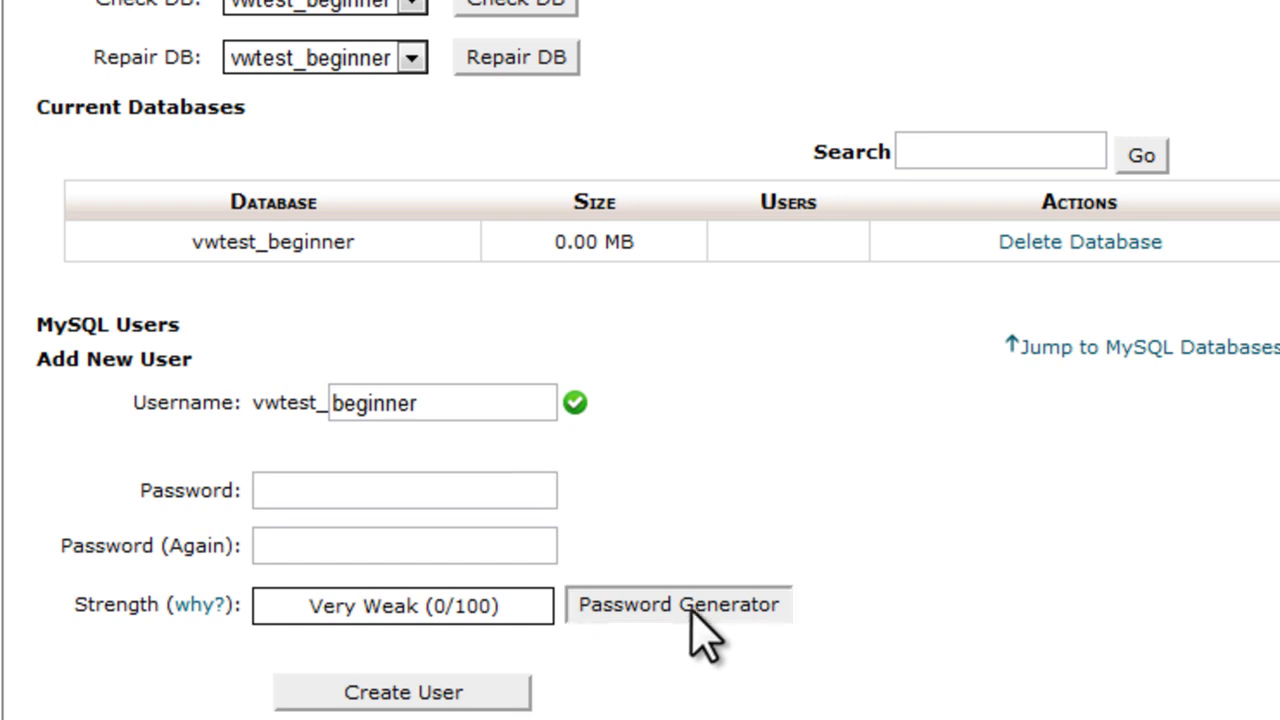
left_click(527, 312)
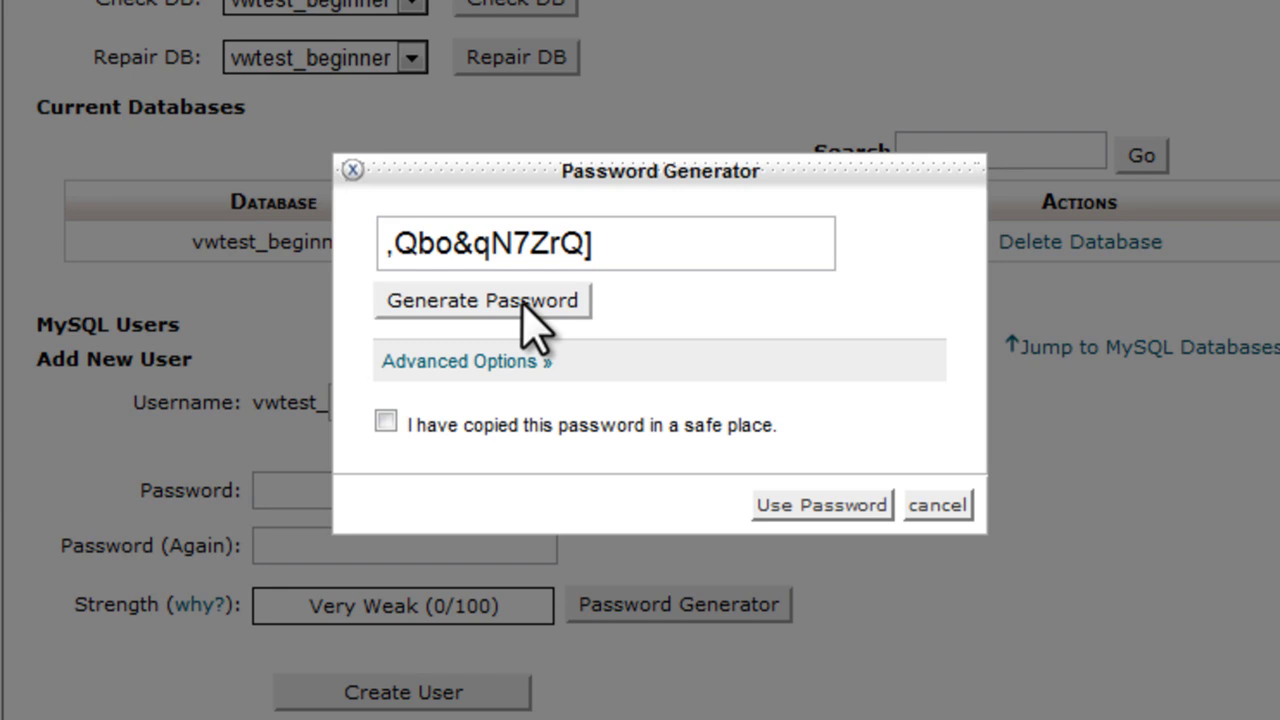
left_click(527, 312)
left_click(583, 242)
triple_click(572, 258)
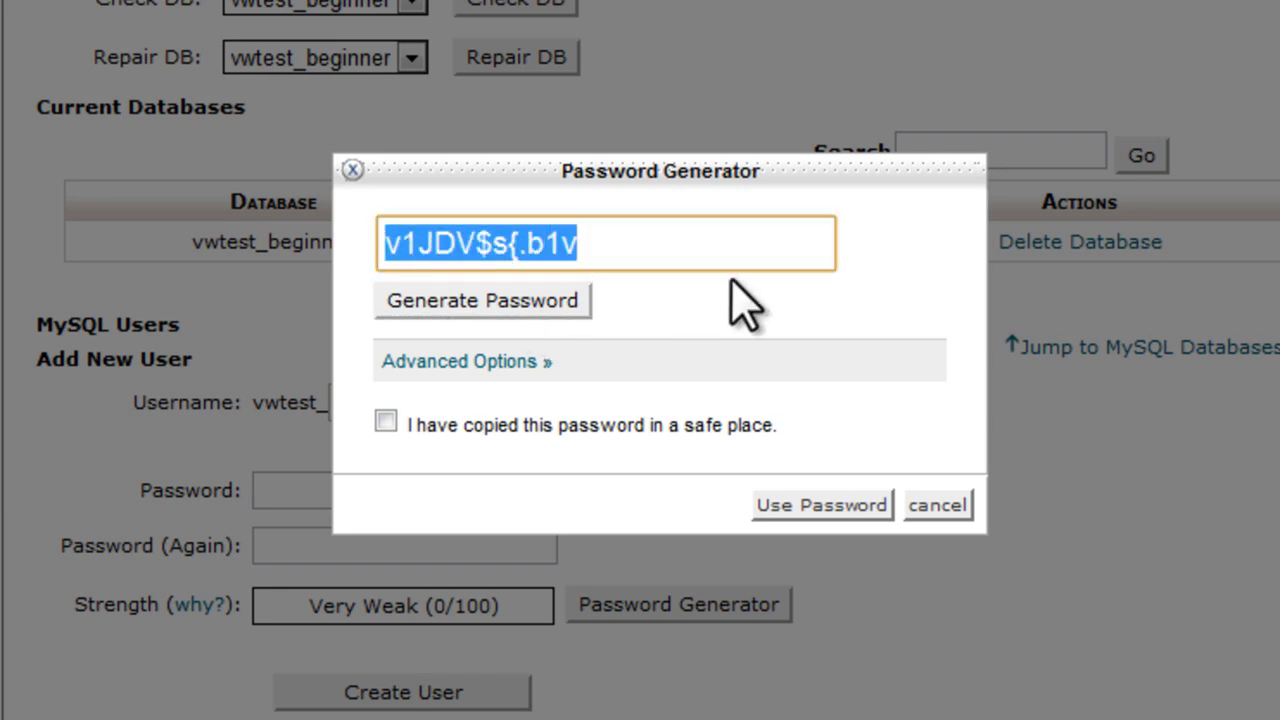
right_click(556, 258)
left_click(645, 390)
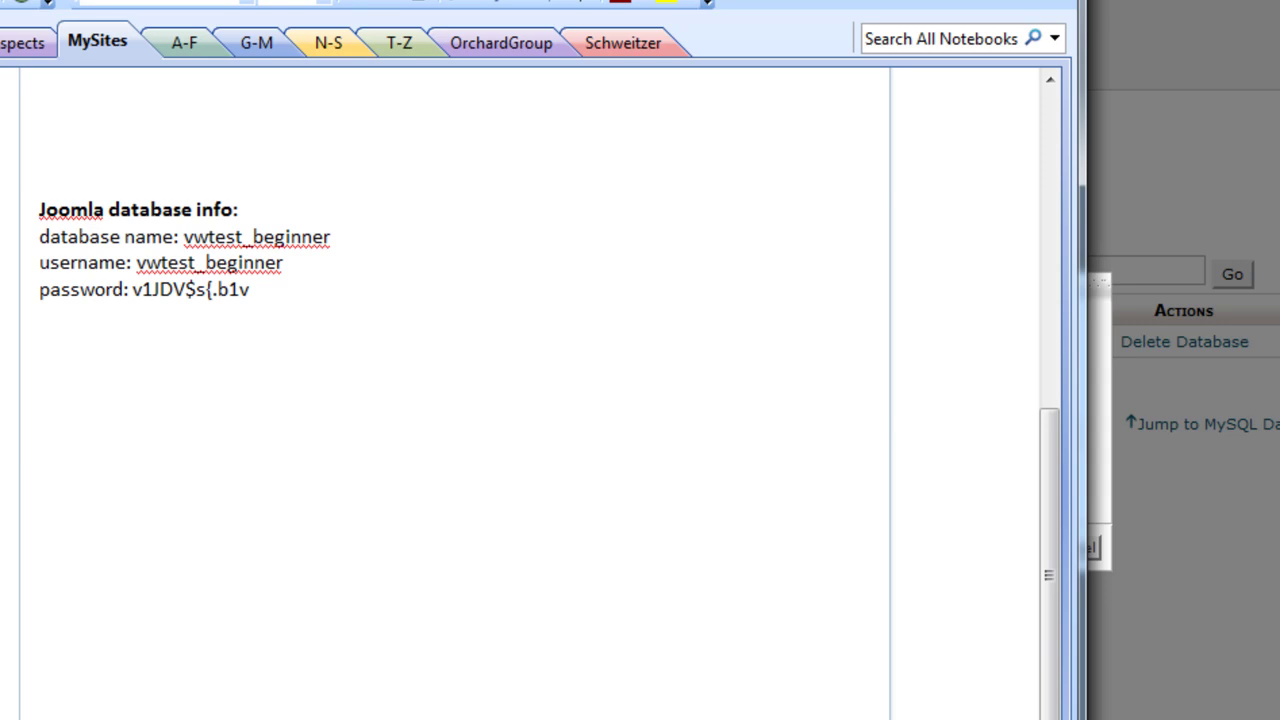
Step: Switch back to cPanel, apply the safely copied generated password to the new MySQL user, and create that user
key("alt+Tab")
left_click(424, 476)
left_click(766, 543)
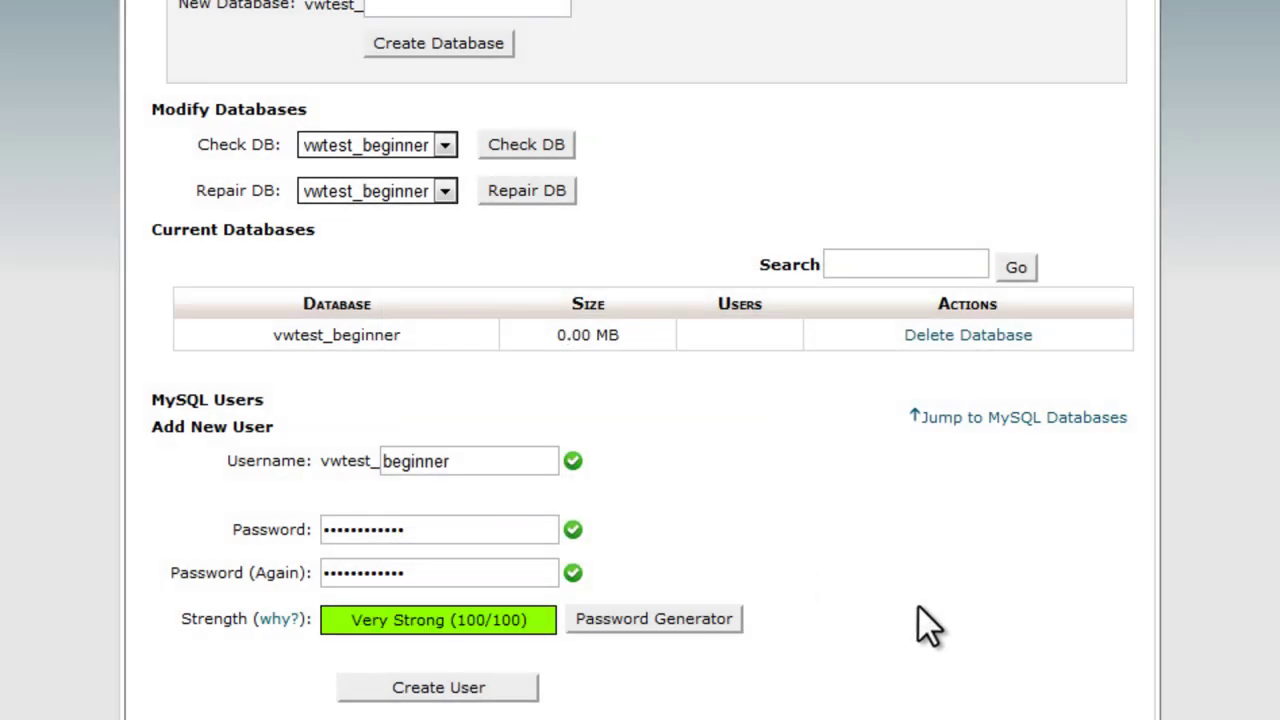
scroll(919, 607, "down", 3)
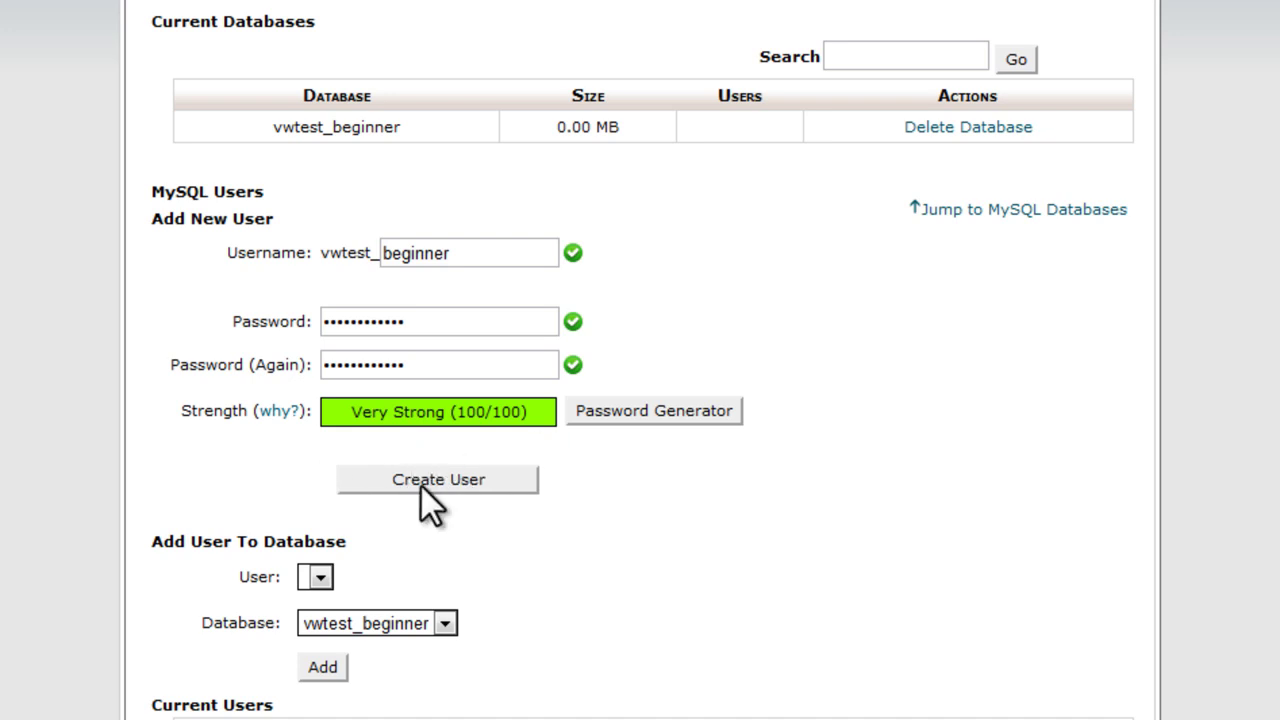
left_click(495, 483)
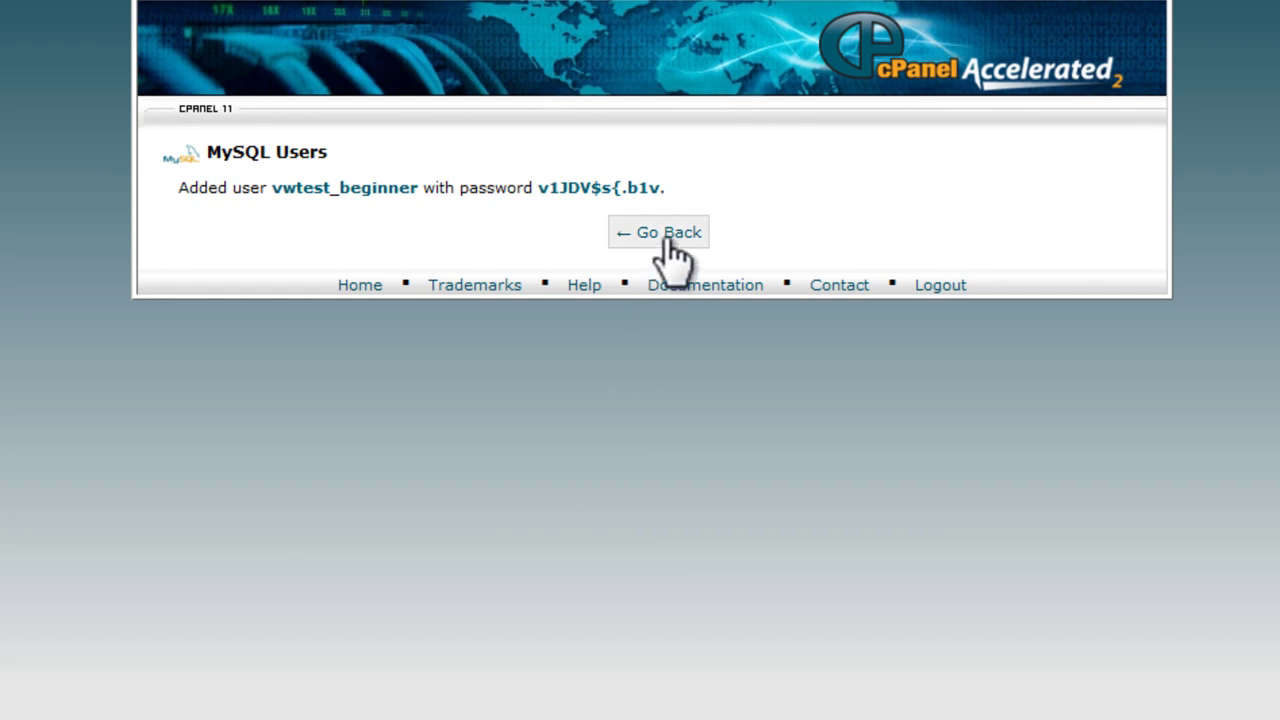
left_click(664, 240)
Step: Add the user vwtest_beginner to the database vwtest_beginner
scroll(945, 474, "down", 5)
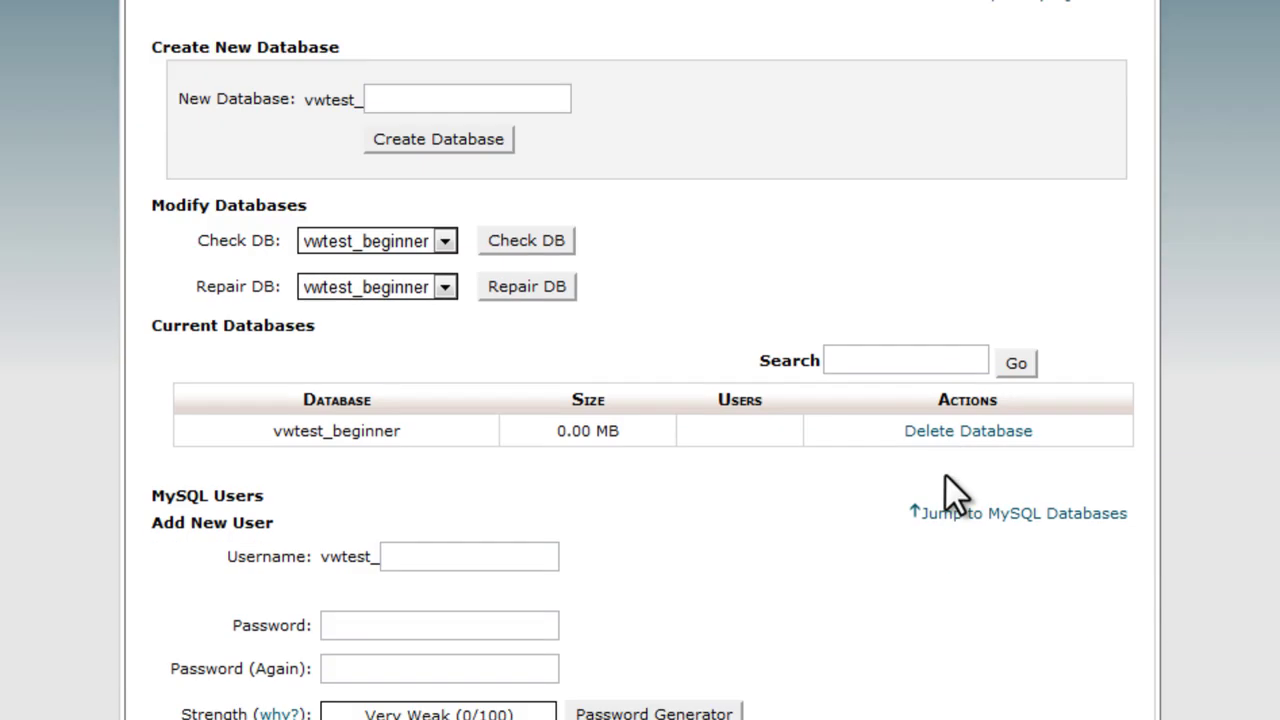
scroll(276, 178, "down", 2)
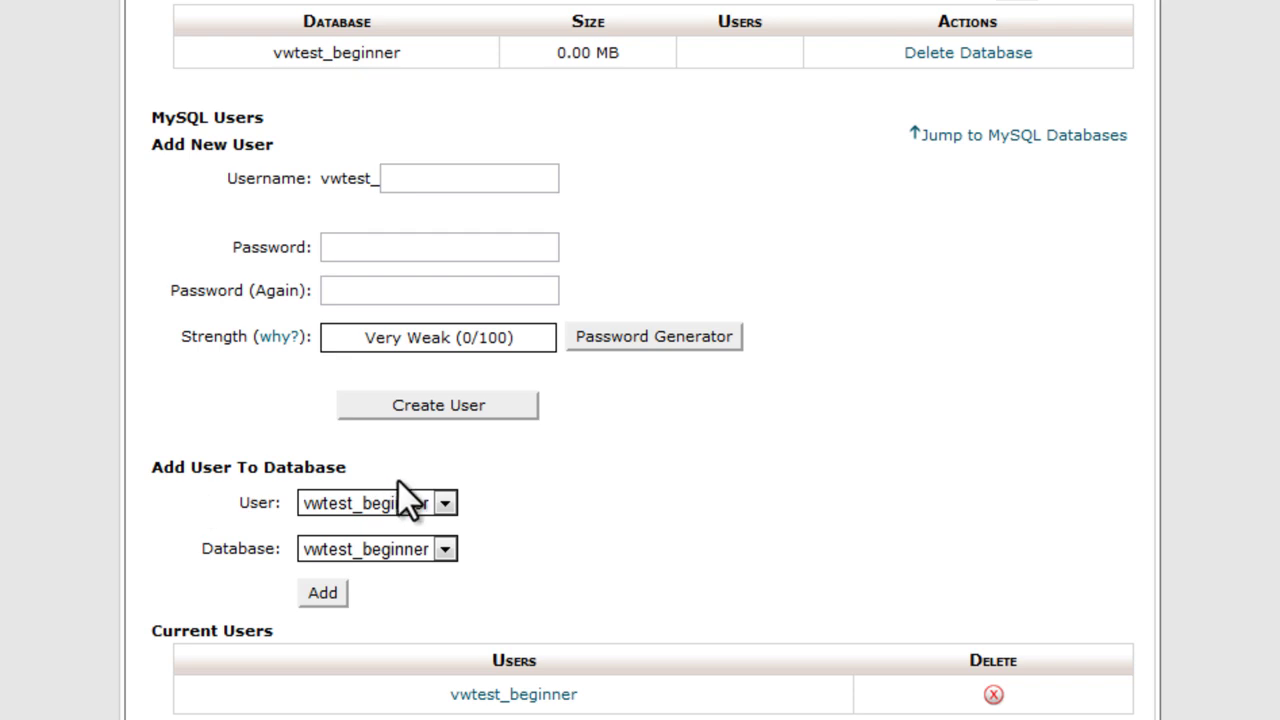
left_click(442, 508)
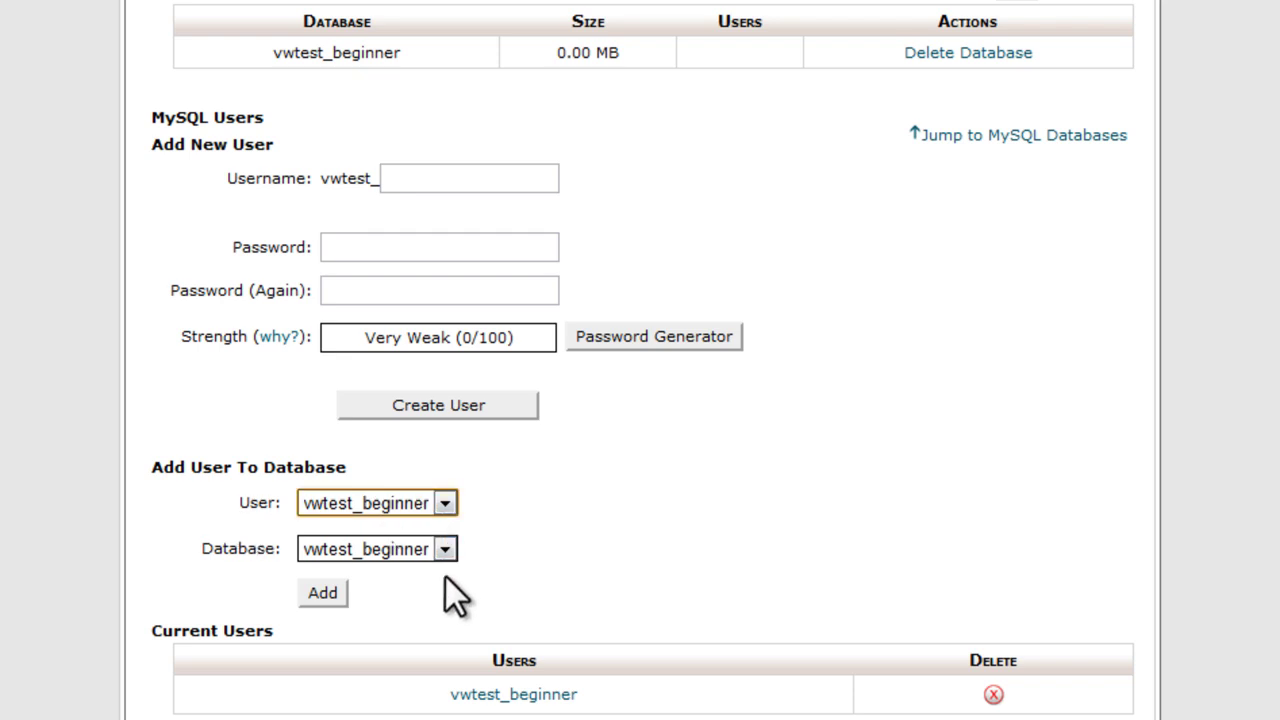
left_click(439, 549)
left_click(439, 550)
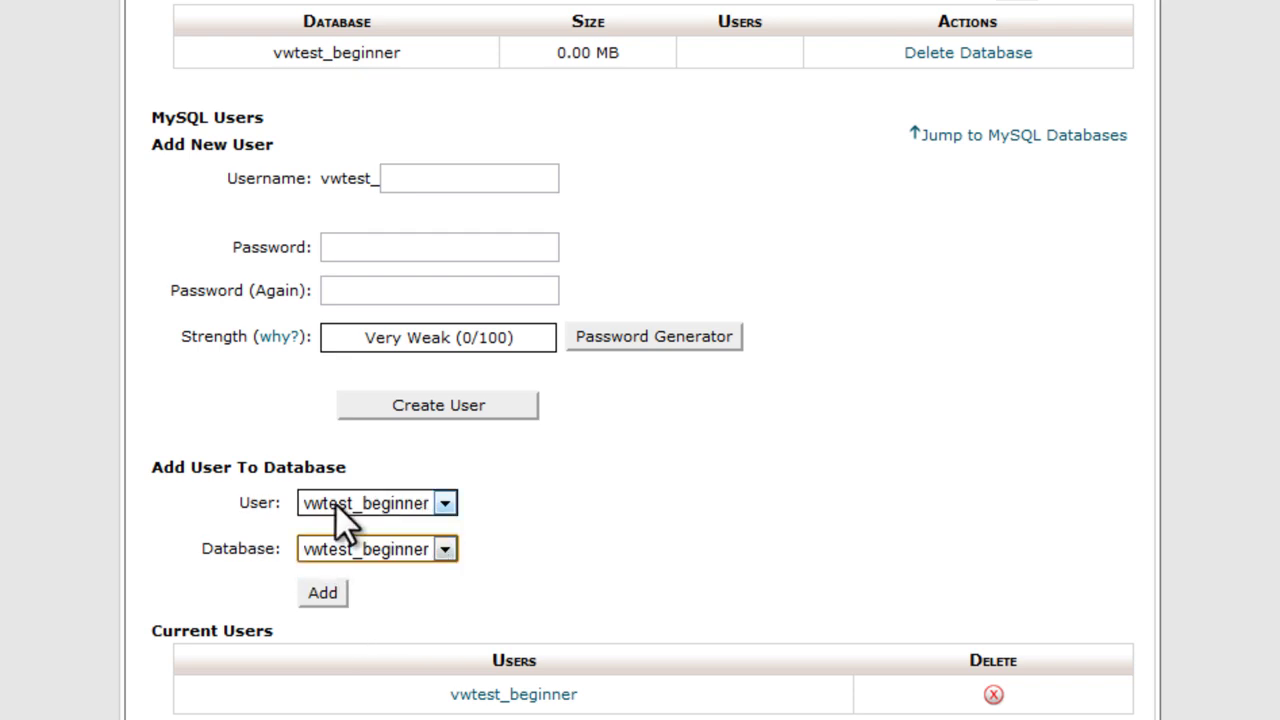
left_click(446, 505)
left_click(441, 503)
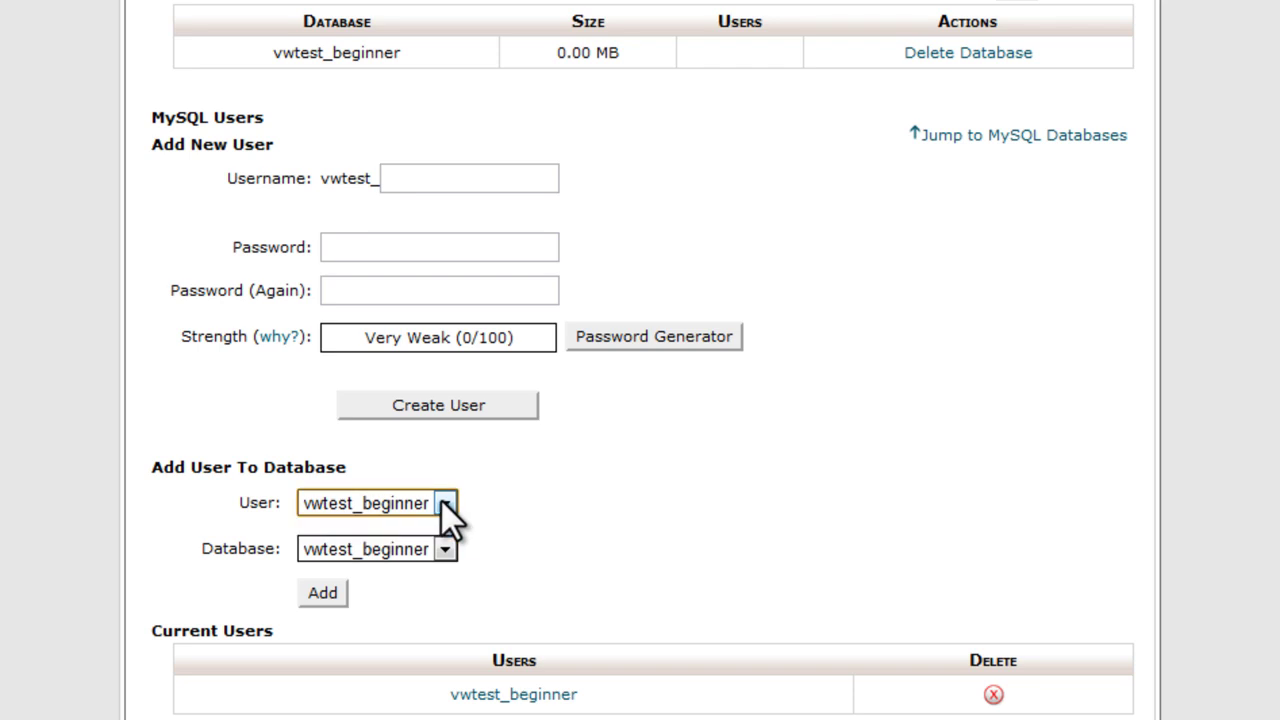
left_click(321, 594)
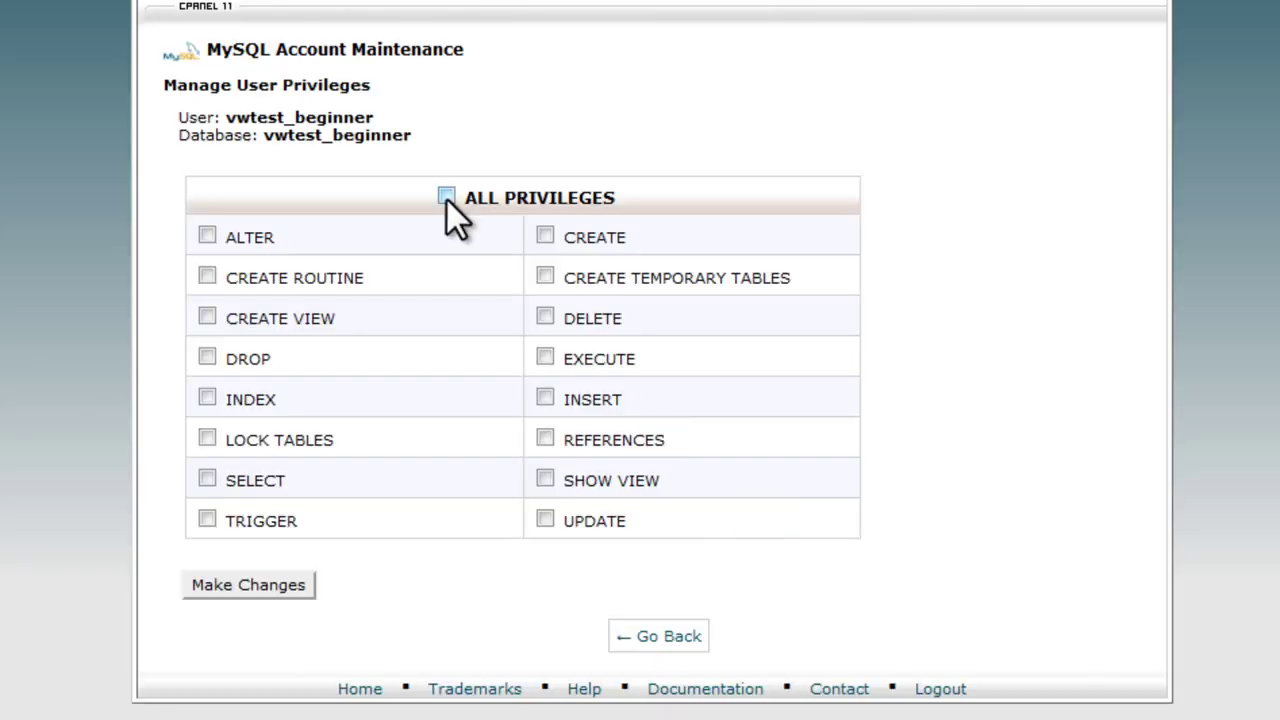
Step: Grant vwtest_beginner ALL PRIVILEGES on the database and return to the MySQL Databases overview
left_click(446, 198)
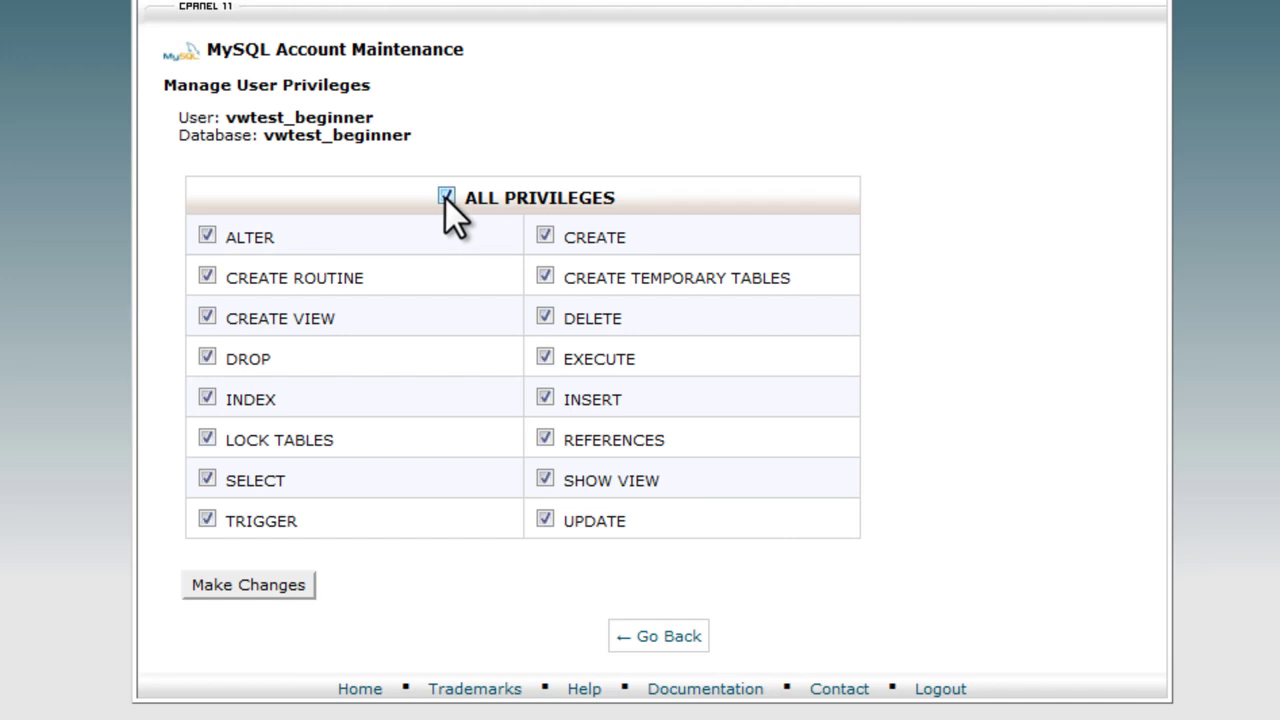
left_click(222, 591)
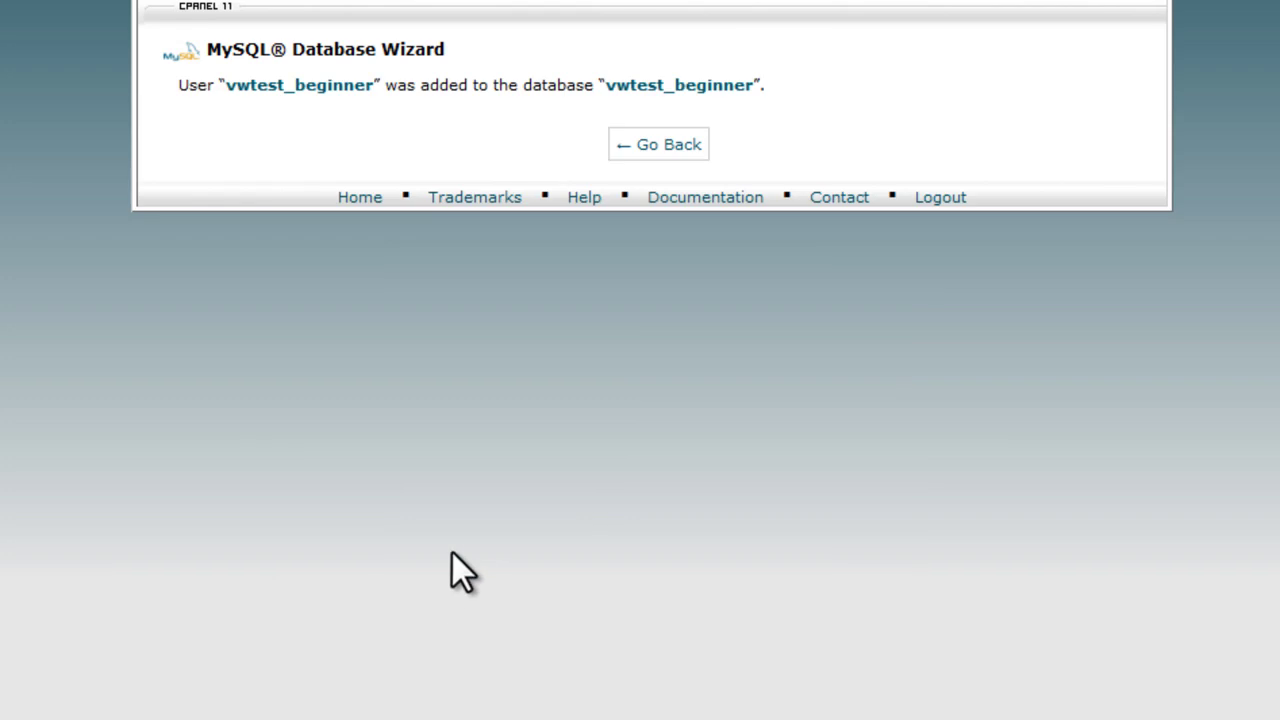
left_click(664, 146)
scroll(1082, 255, "down", 3)
scroll(1082, 243, "down", 1)
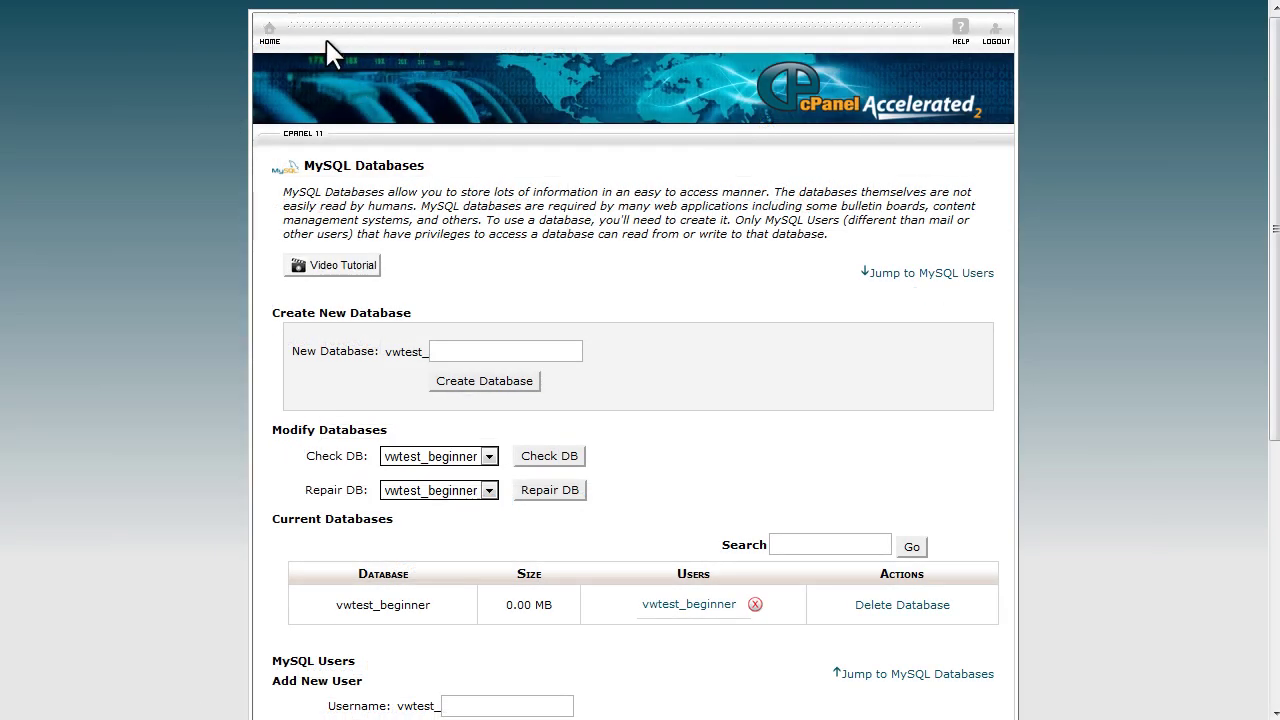
Step: Open php.ini EZConfig from the cPanel home page and enable it
left_click(266, 35)
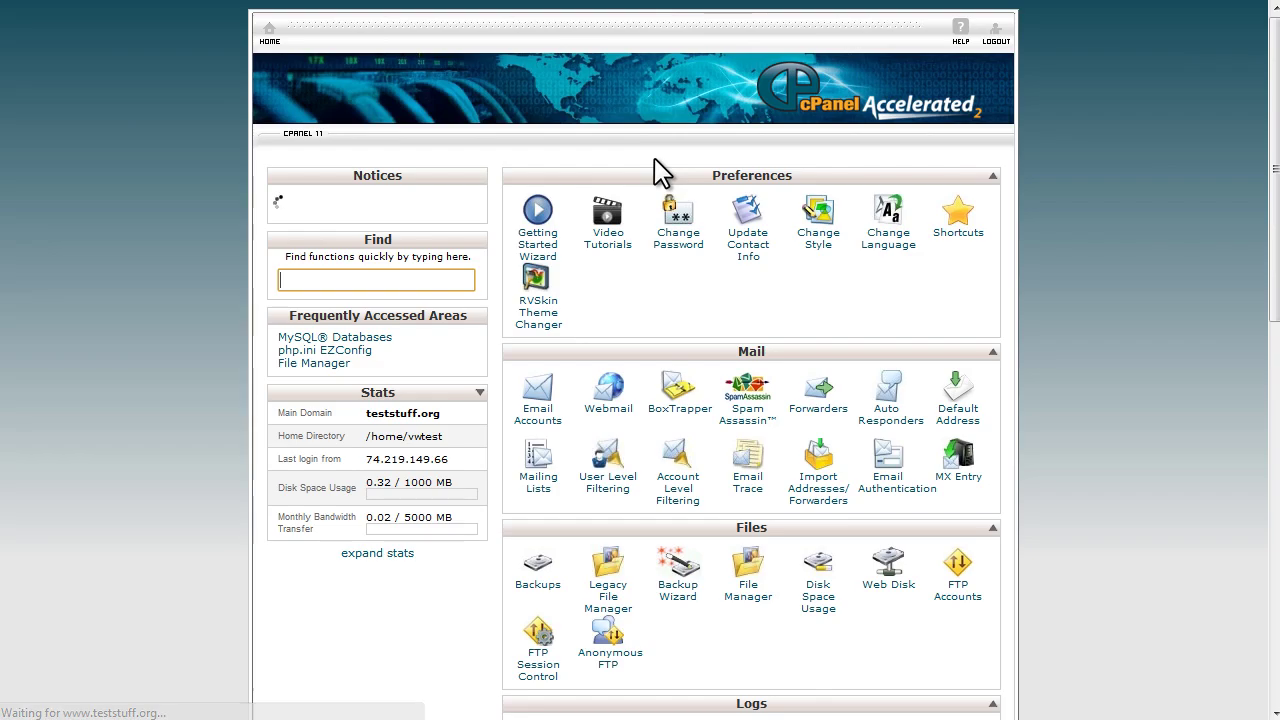
left_click_drag(1275, 138, 1274, 515)
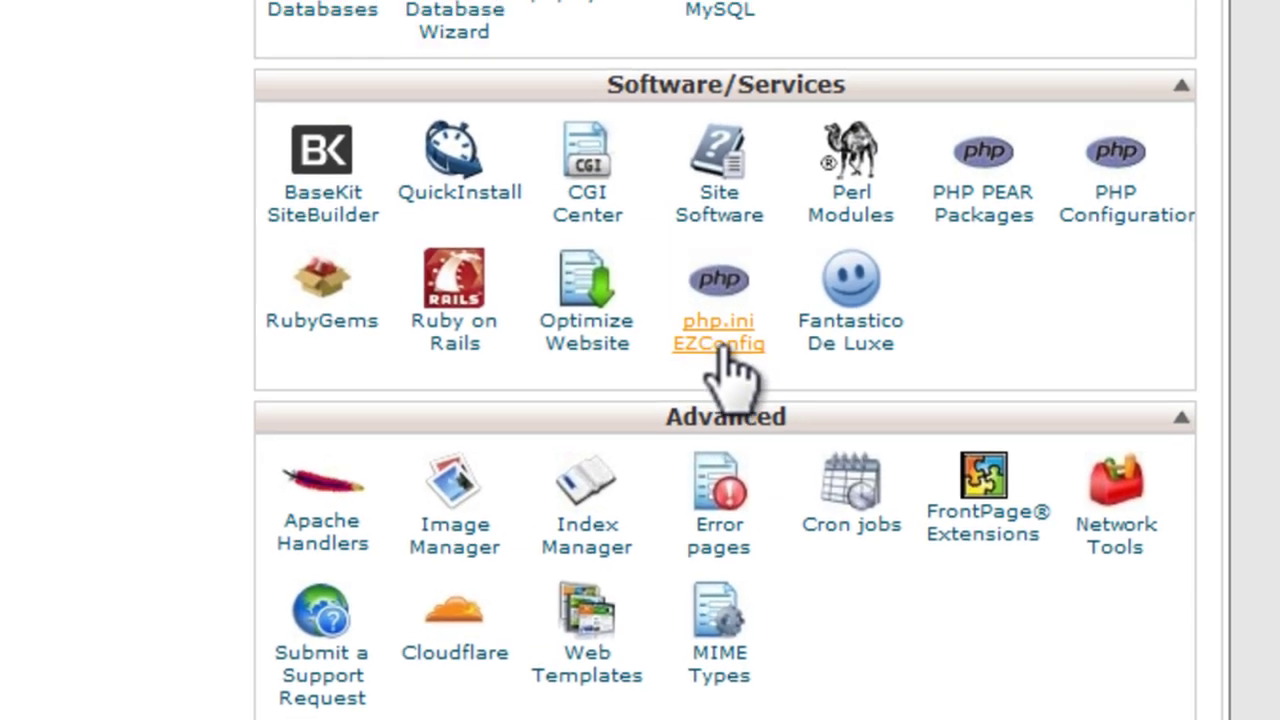
left_click(718, 350)
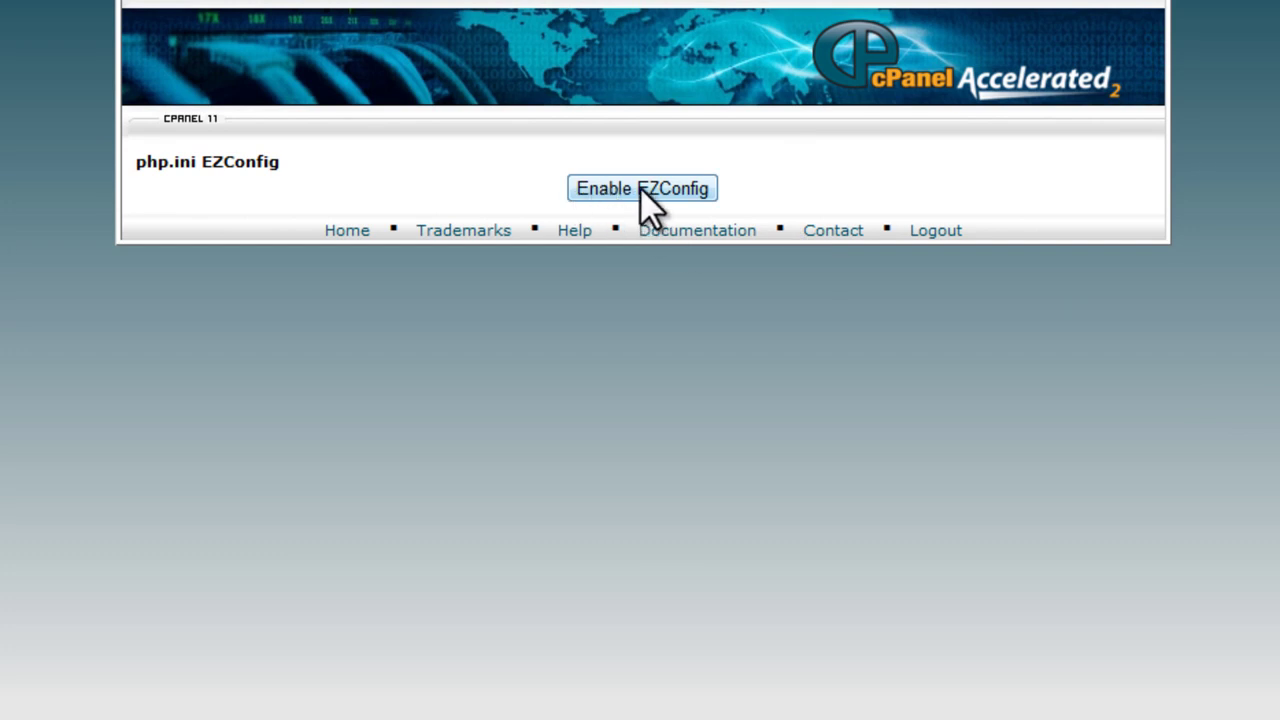
left_click(640, 187)
Step: Set display_errors and register_globals to Off in the PHP configuration and save the settings
scroll(423, 400, "down", 3)
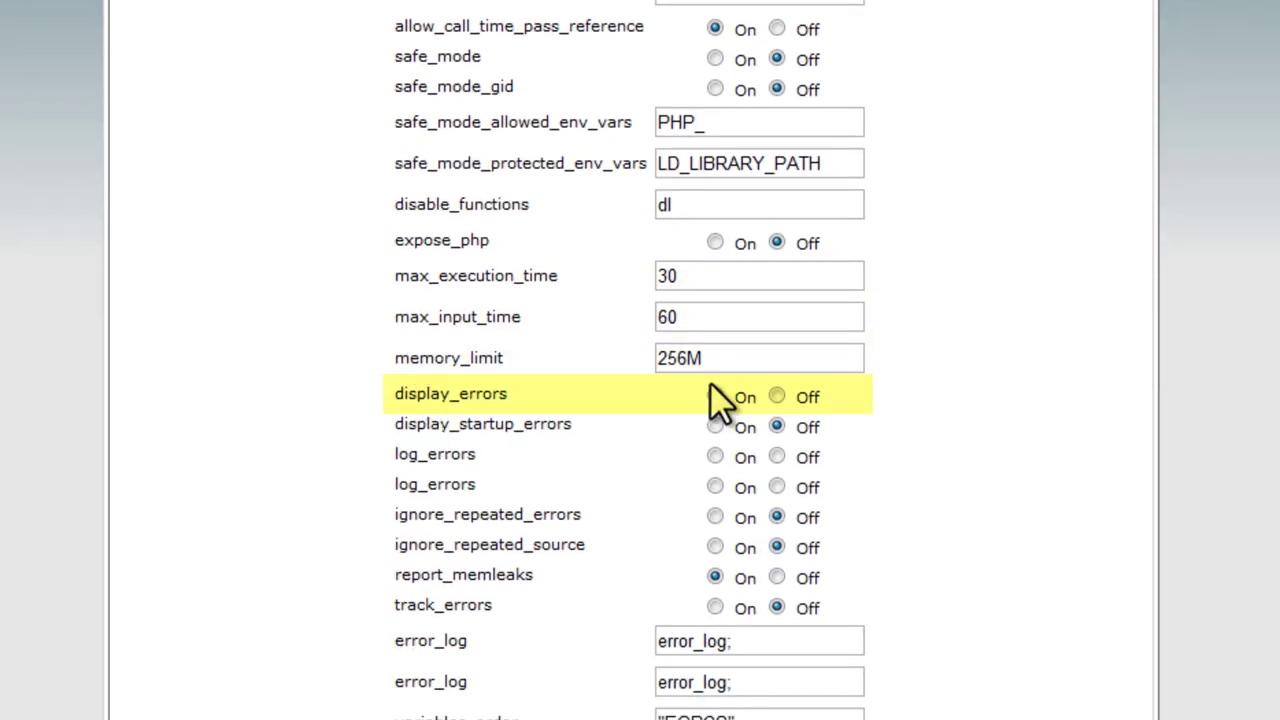
left_click(777, 397)
scroll(825, 505, "down", 2)
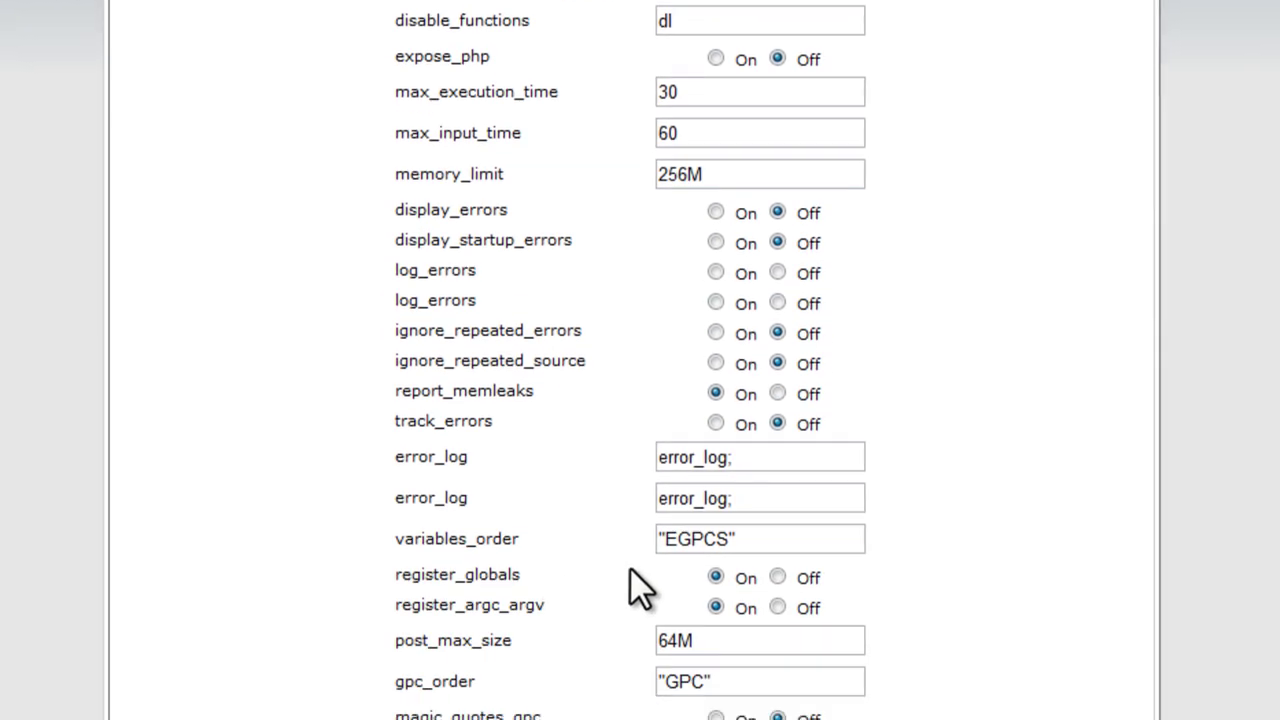
left_click(779, 566)
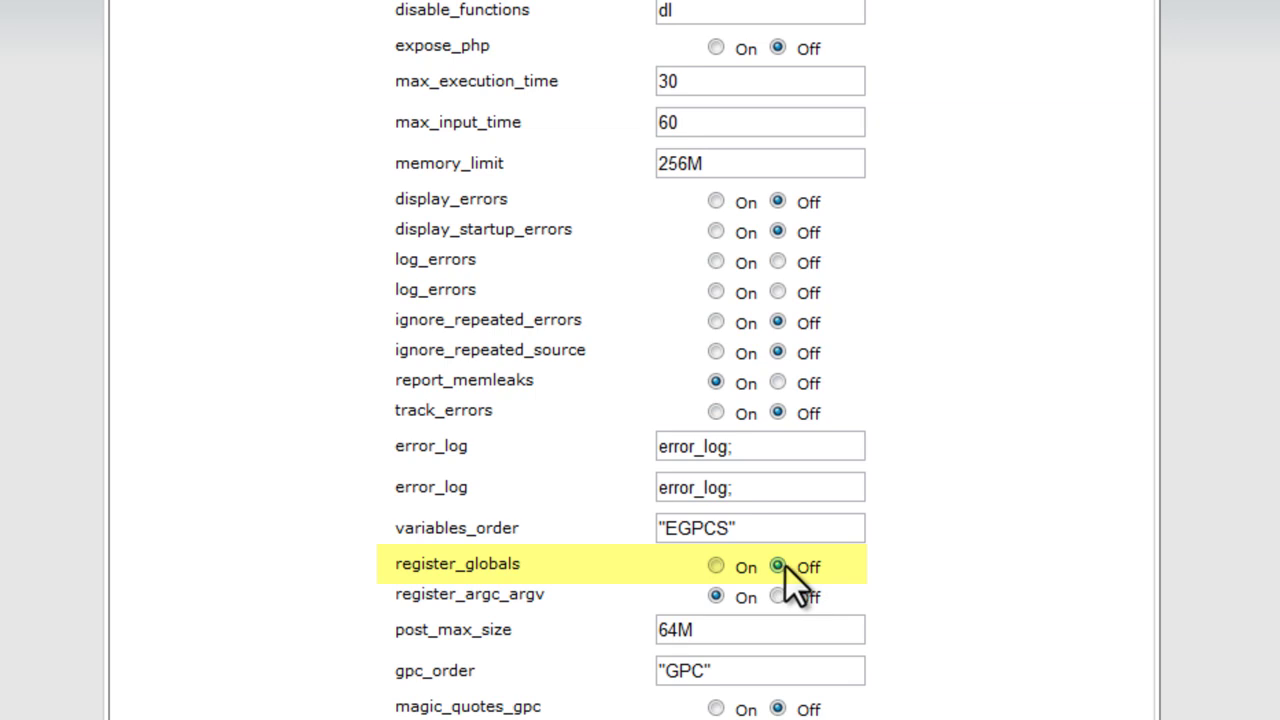
scroll(640, 400, "down", 15)
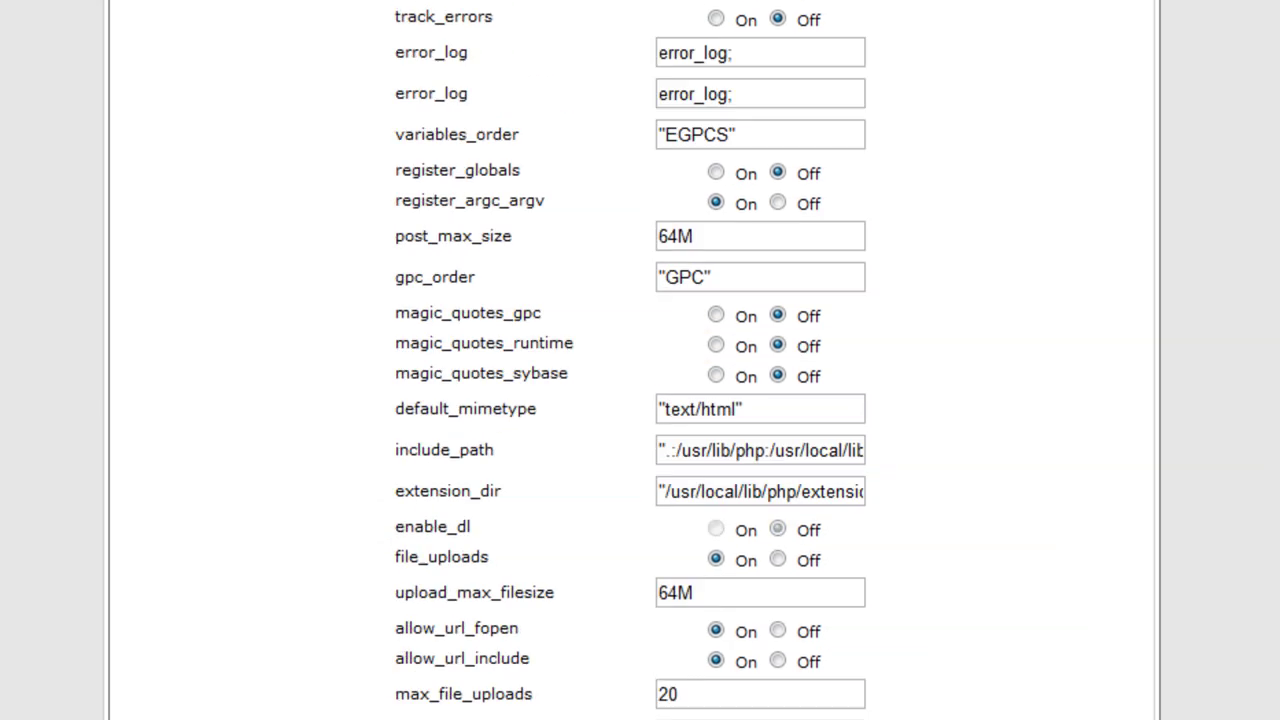
left_click(631, 658)
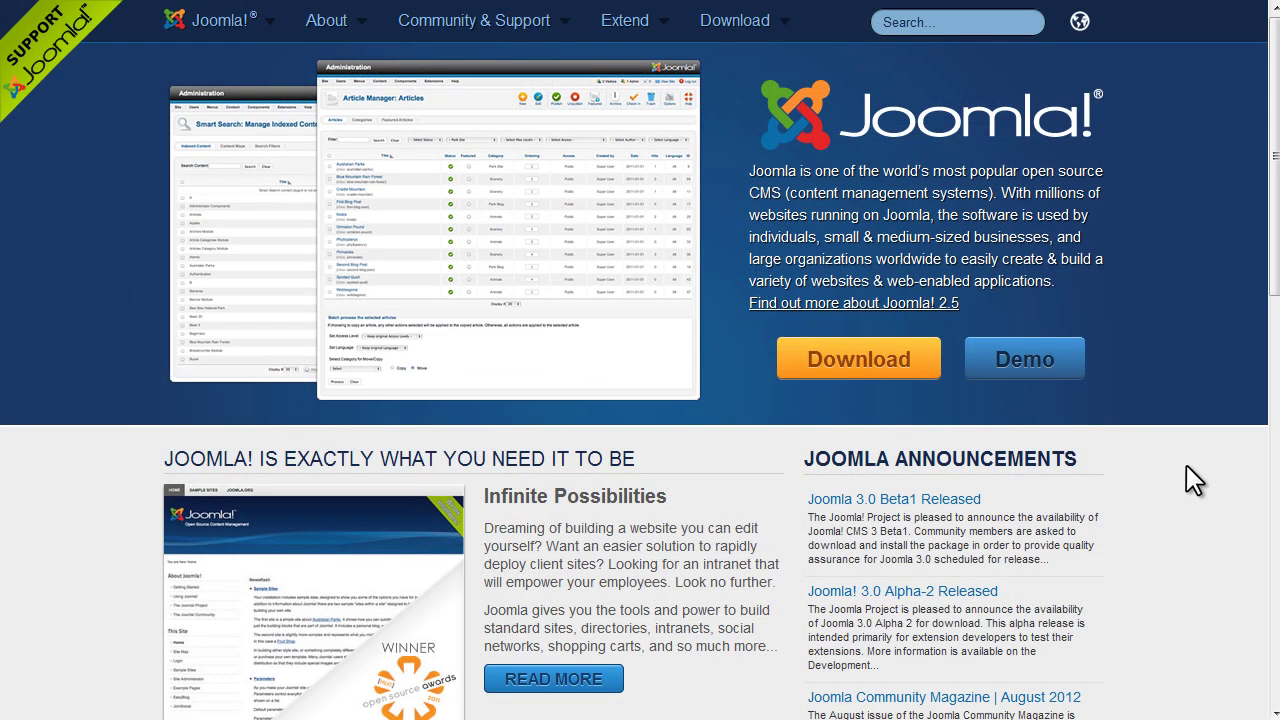
Step: Open the Joomla 3.0 Beta1 release announcement on the Joomla site and go to its download file listing
scroll(1193, 480, "down", 3)
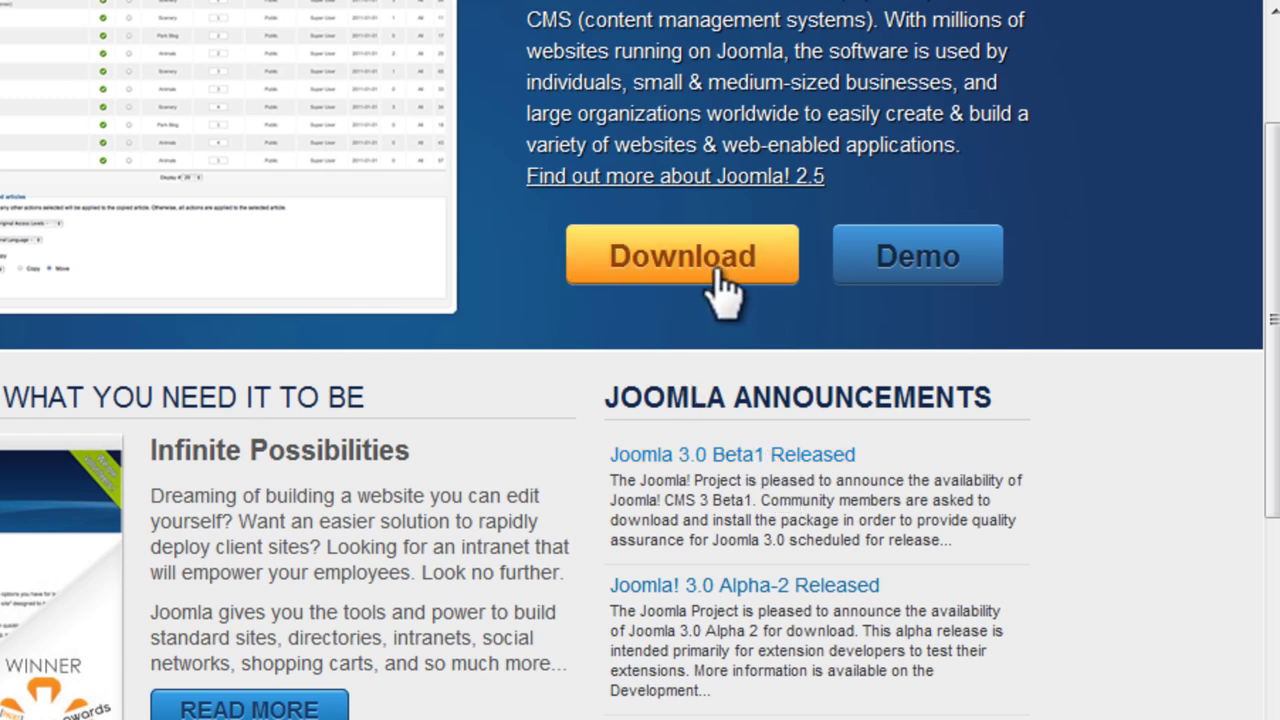
left_click(733, 455)
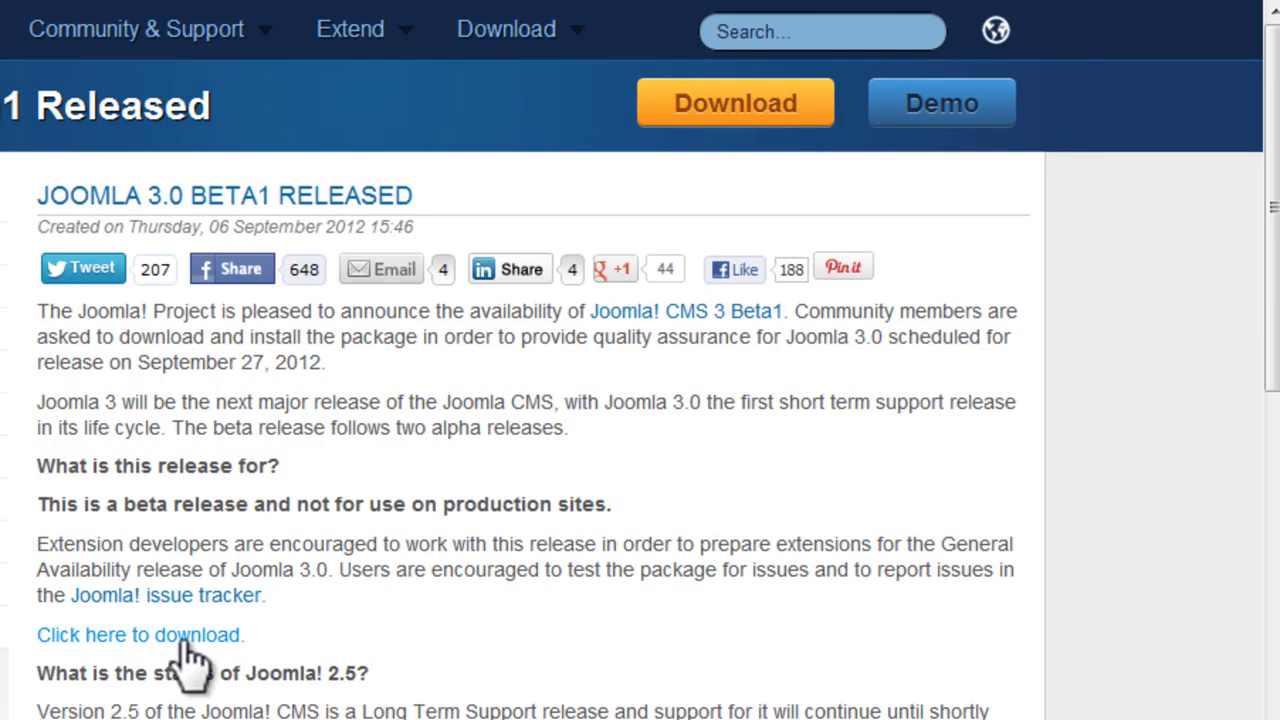
left_click(185, 637)
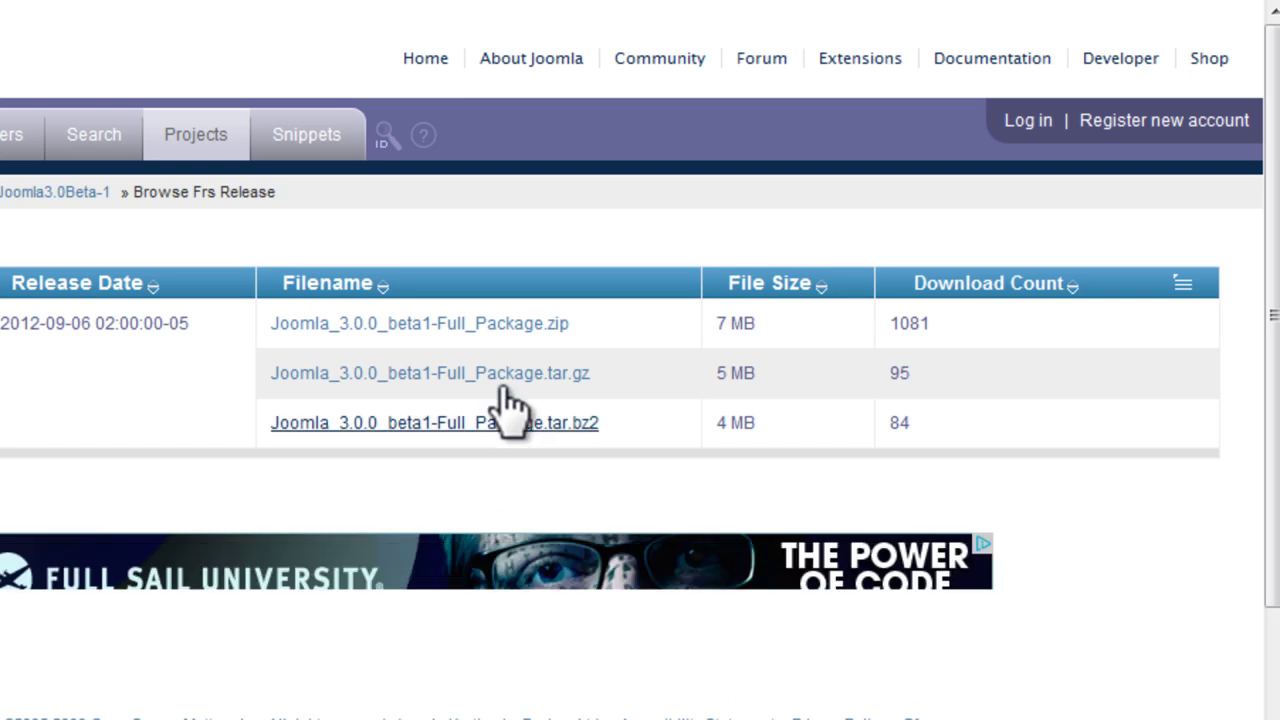
Step: Download Joomla_3.0.0_beta1-Full_Package.zip and save it in the 02-manual-installation folder
left_click(476, 330)
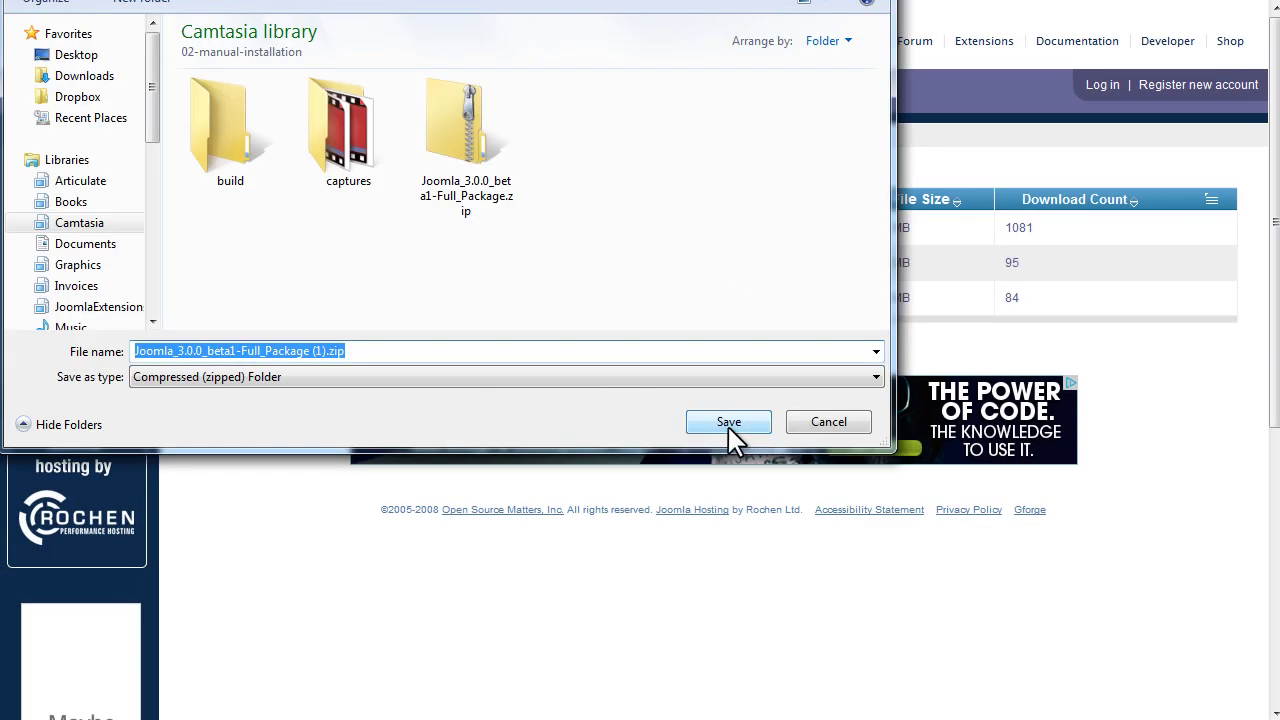
left_click(729, 422)
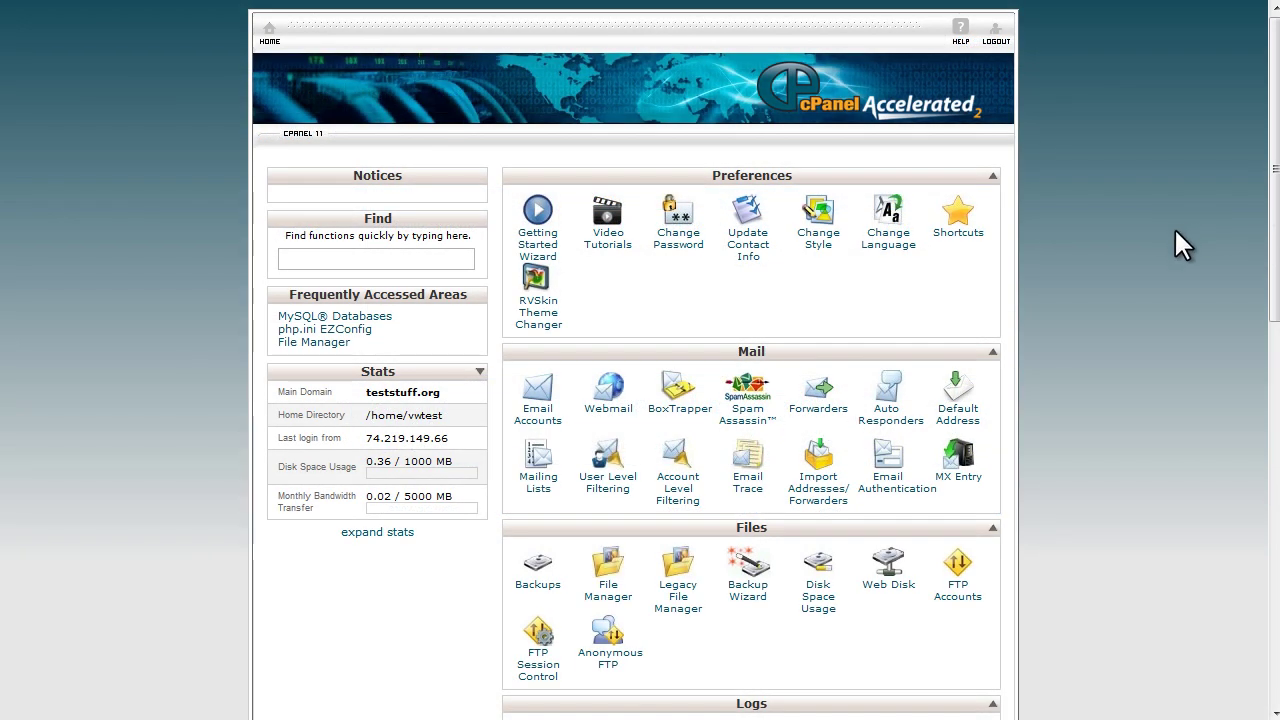
Step: Open cPanel's File Manager at the Web Root (public_html/www) and create a new folder named beginner30
left_click_drag(1274, 113, 1274, 218)
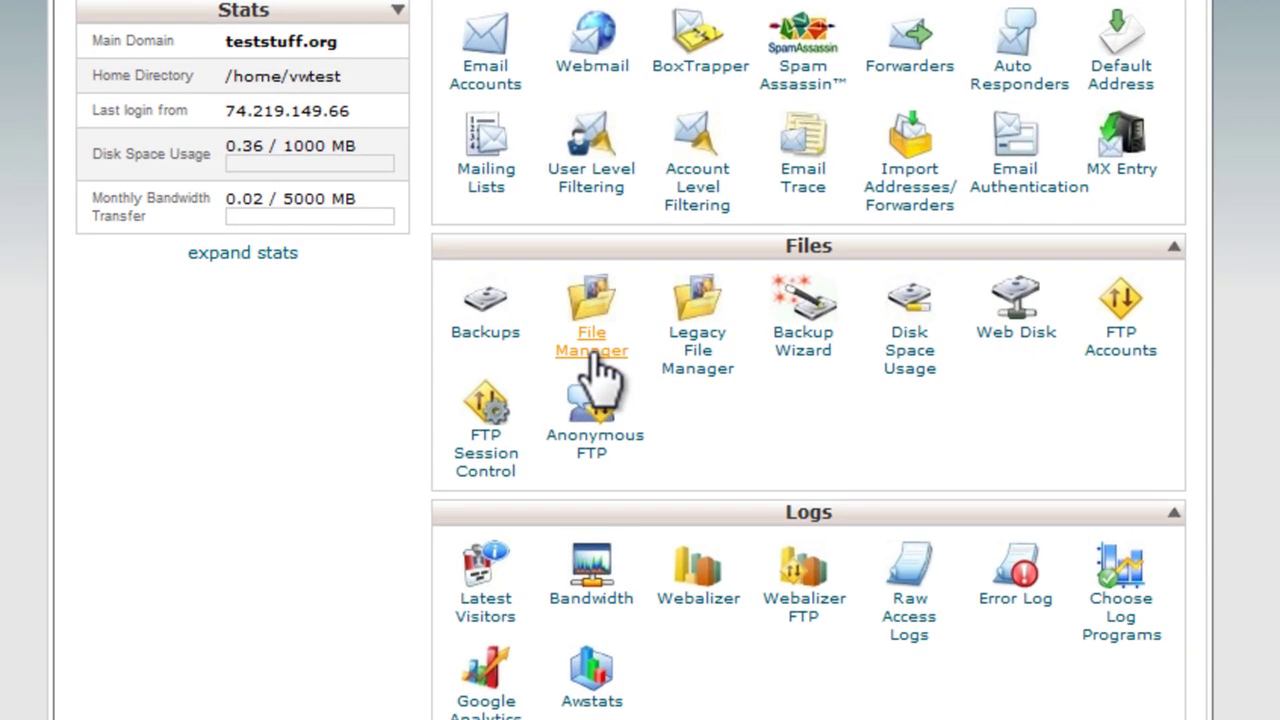
left_click(593, 368)
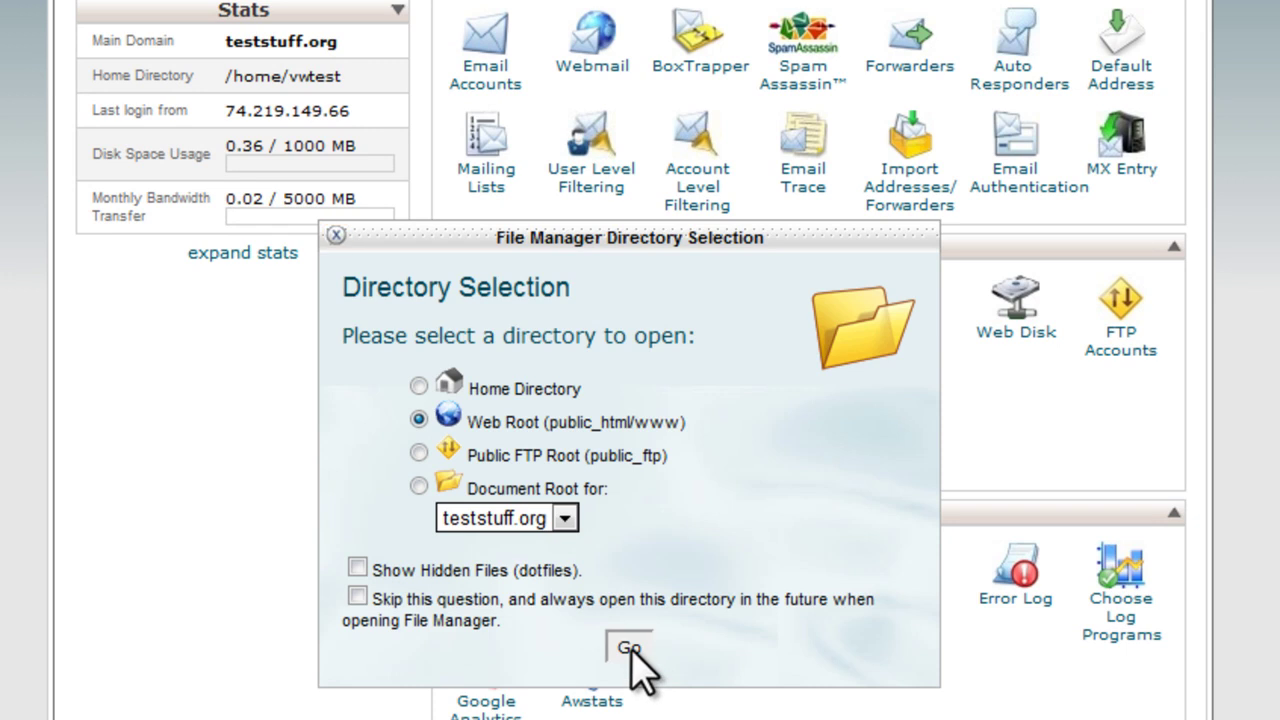
left_click(629, 649)
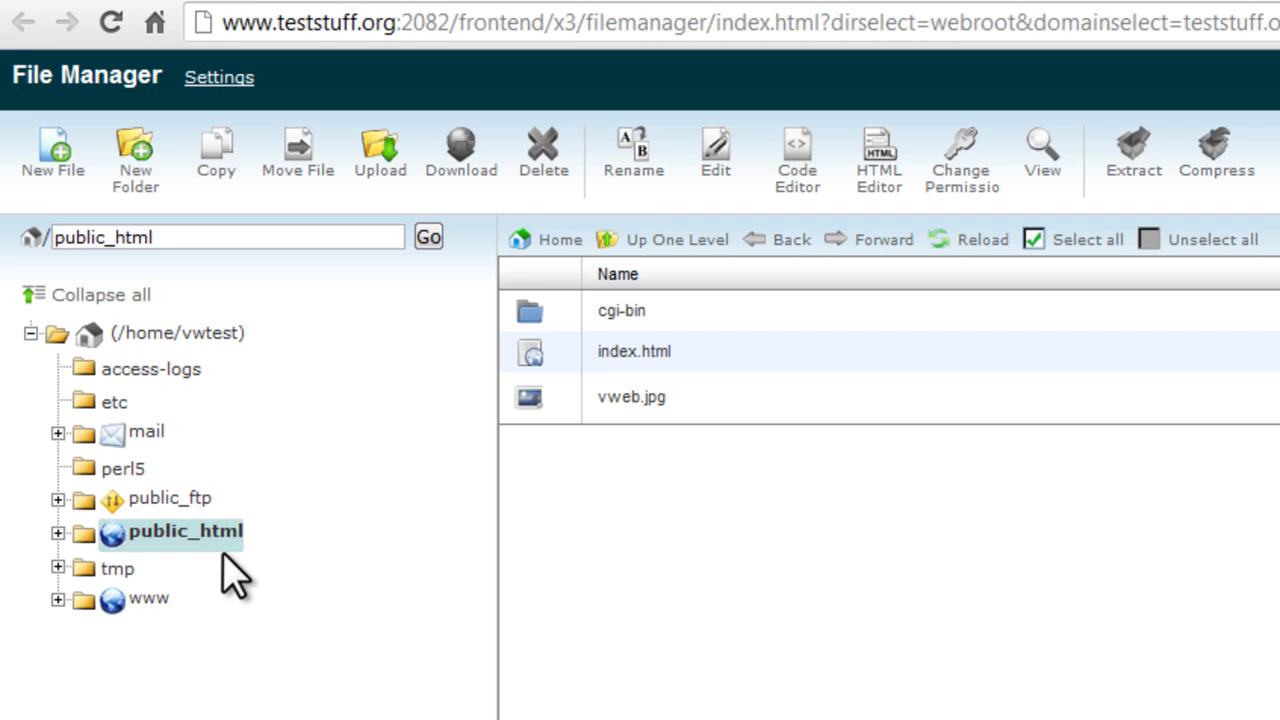
left_click(150, 205)
type("beginner30")
left_click(1123, 700)
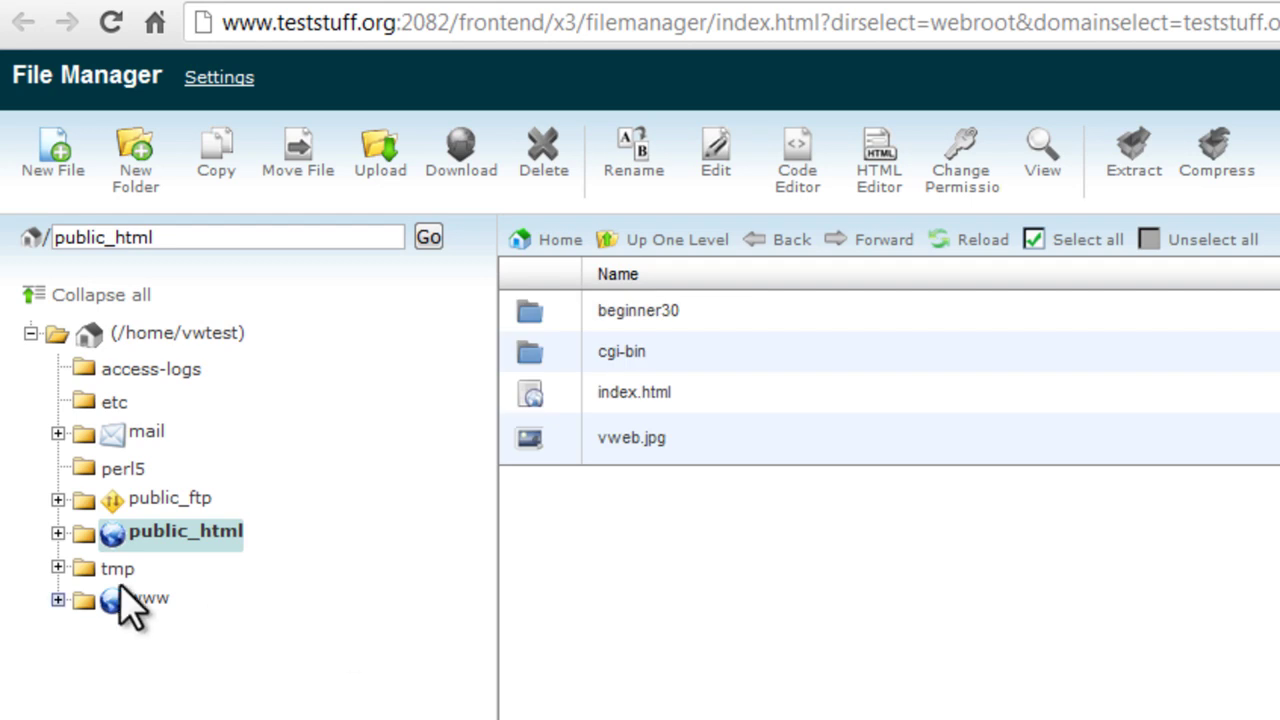
Step: Upload Joomla_3.0.0_beta1-Full_Package.zip into public_html/beginner30 and return to that folder's file listing
left_click(57, 535)
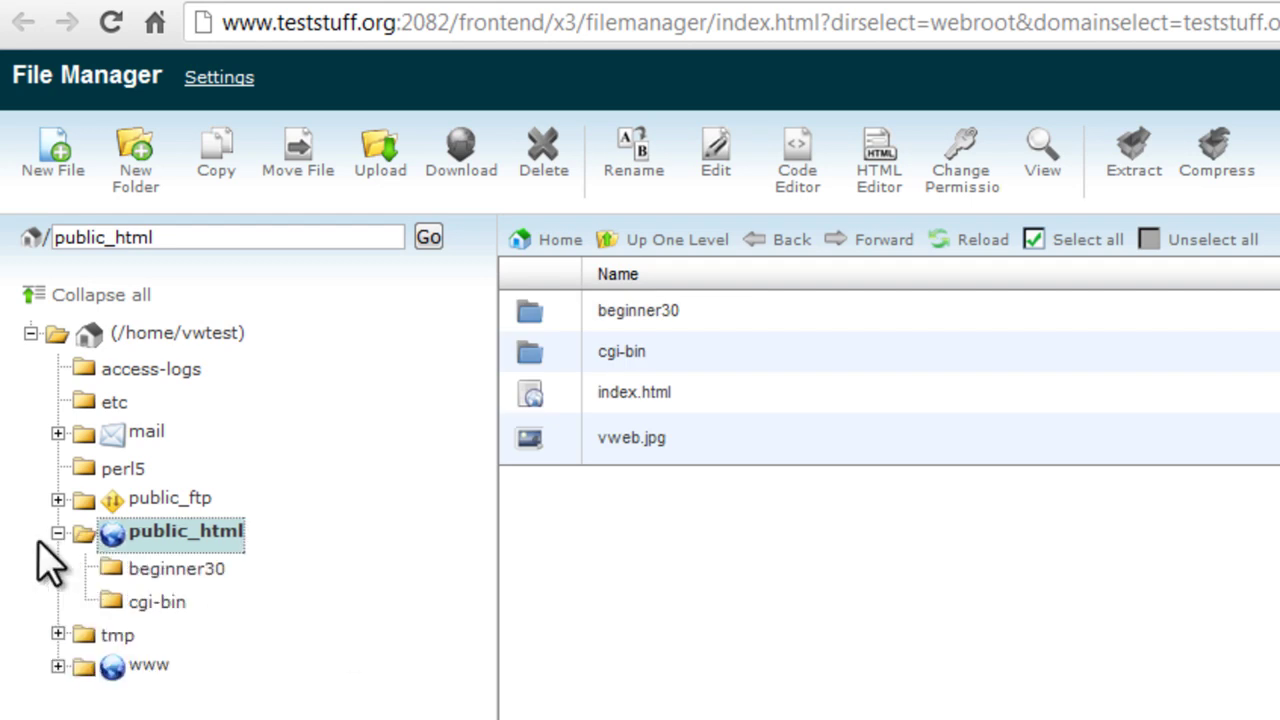
left_click(160, 570)
left_click(381, 180)
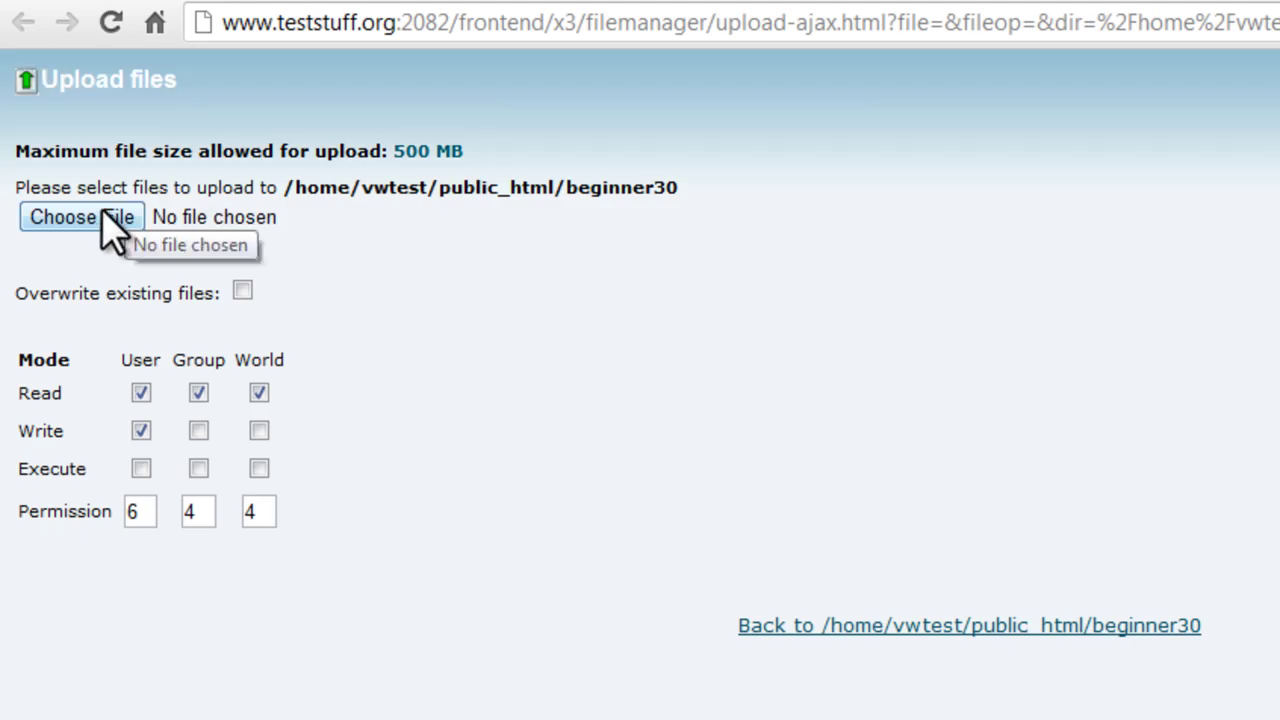
left_click(127, 236)
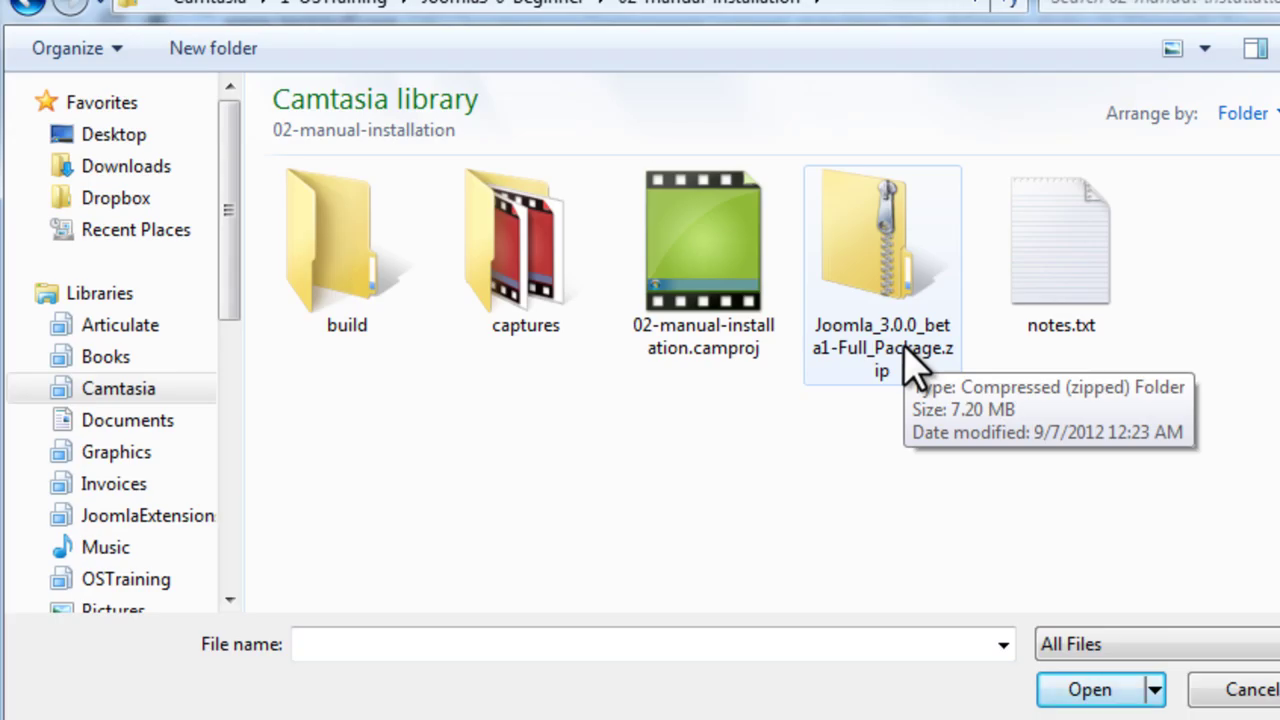
left_click(898, 335)
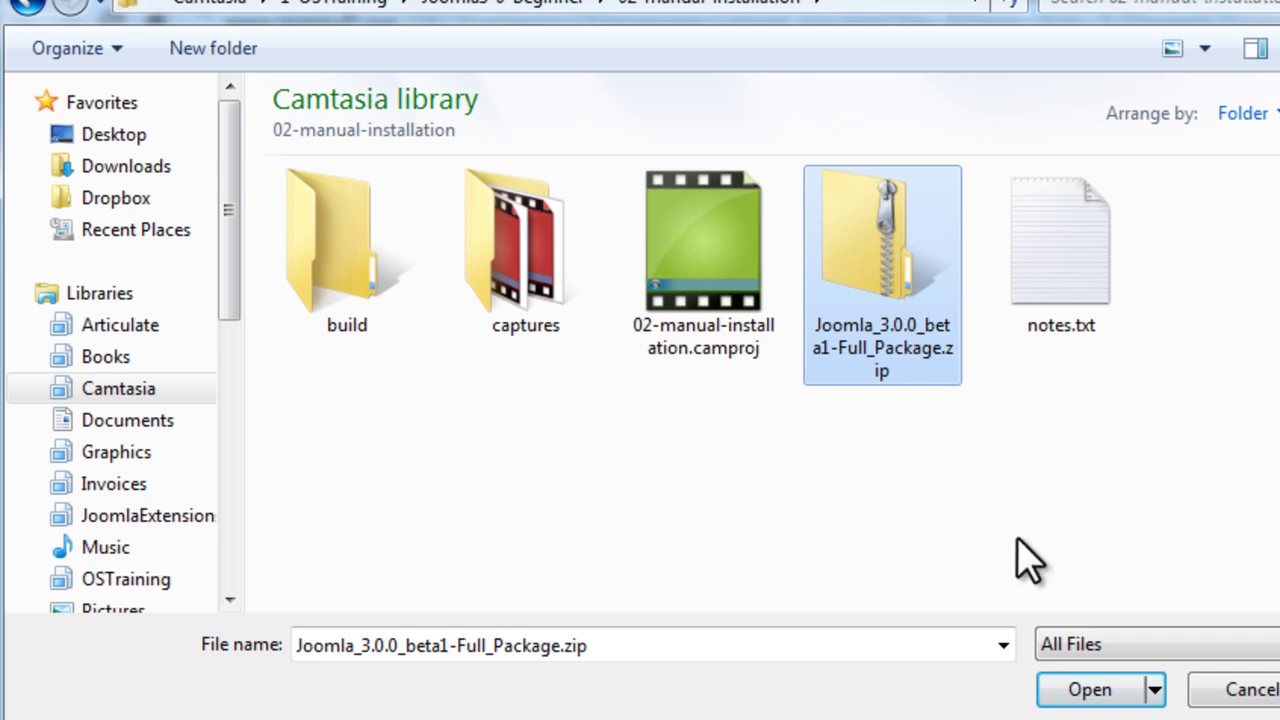
left_click(1100, 692)
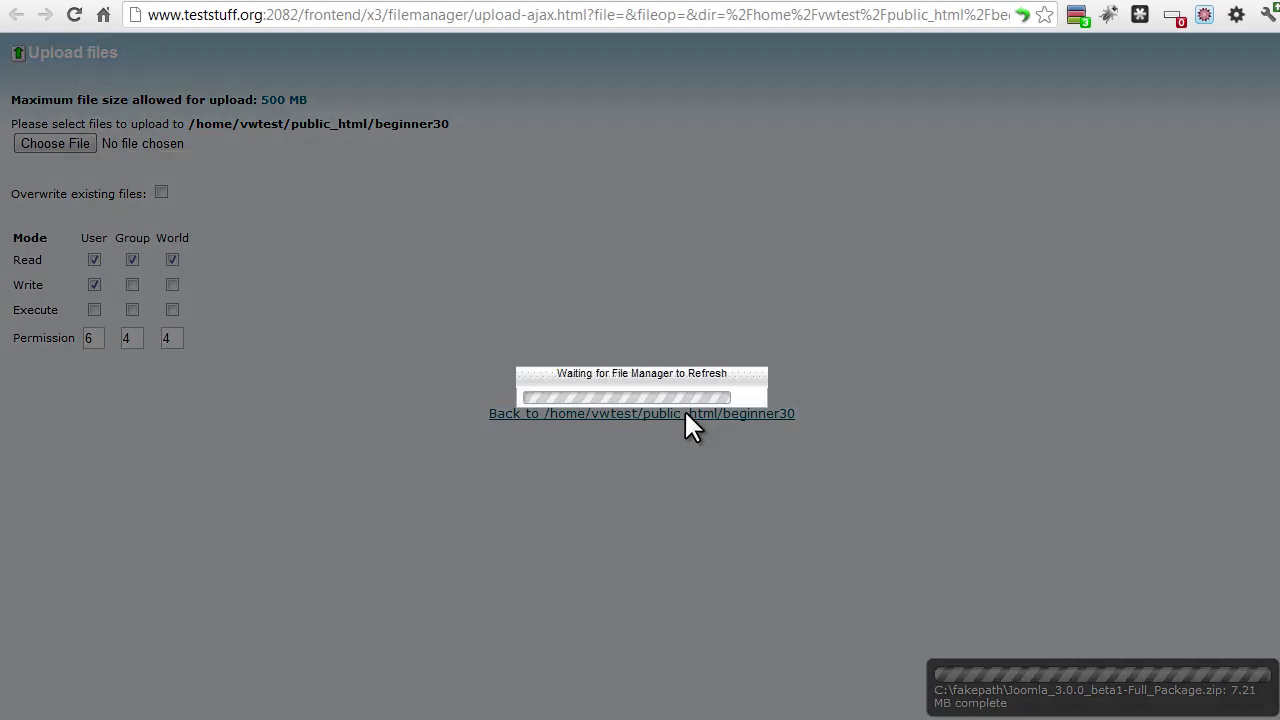
left_click(686, 414)
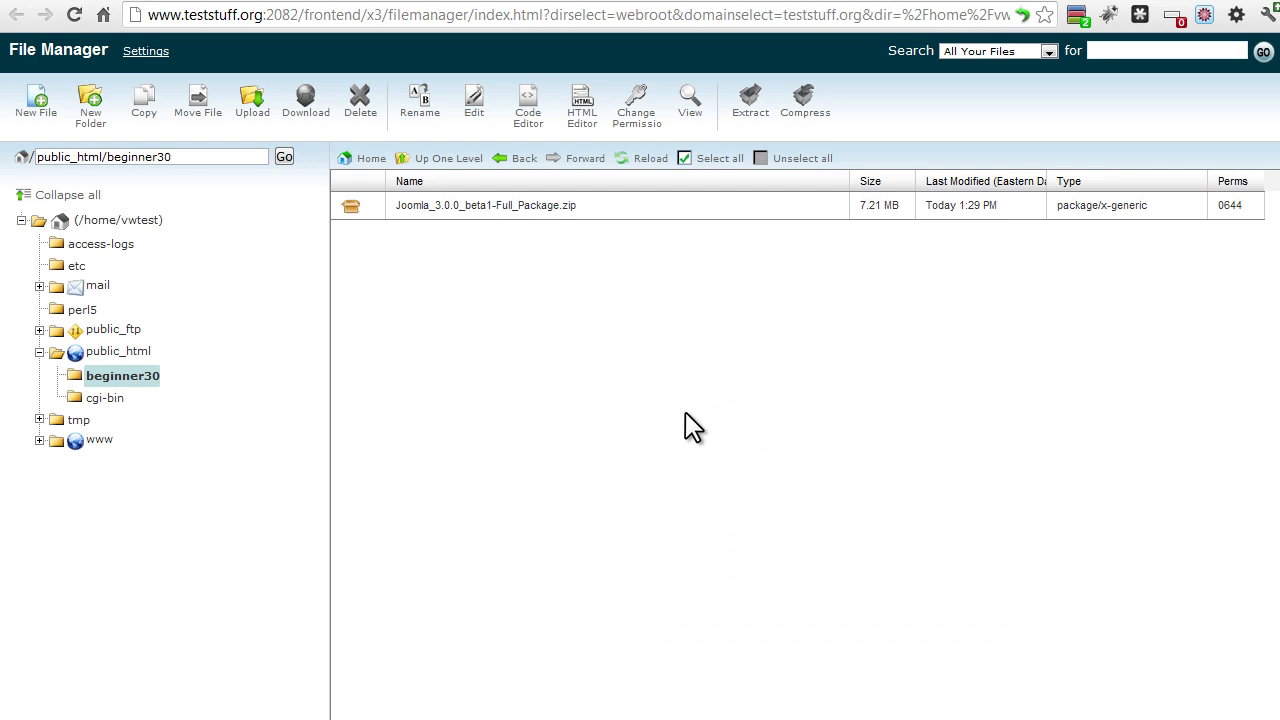
Step: Extract Joomla_3.0.0_beta1-Full_Package.zip into /public_html/beginner30, close the extraction results and review the extracted files
left_click(480, 208)
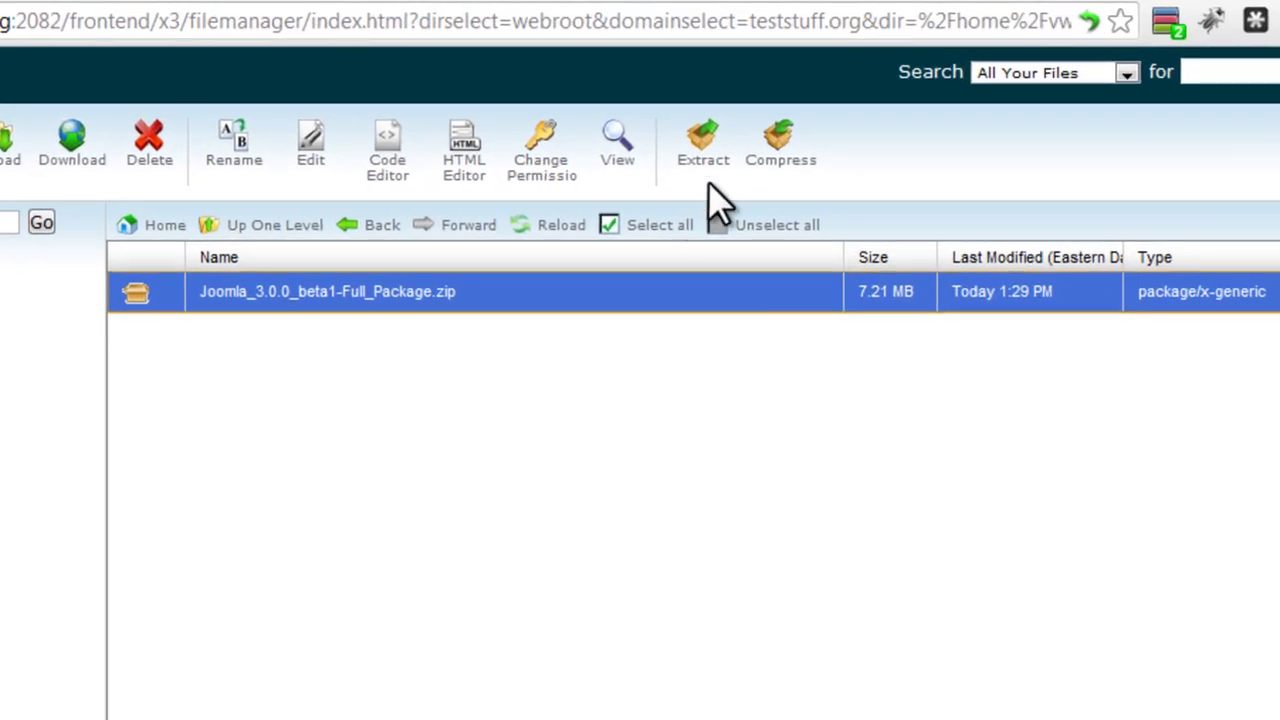
left_click(700, 168)
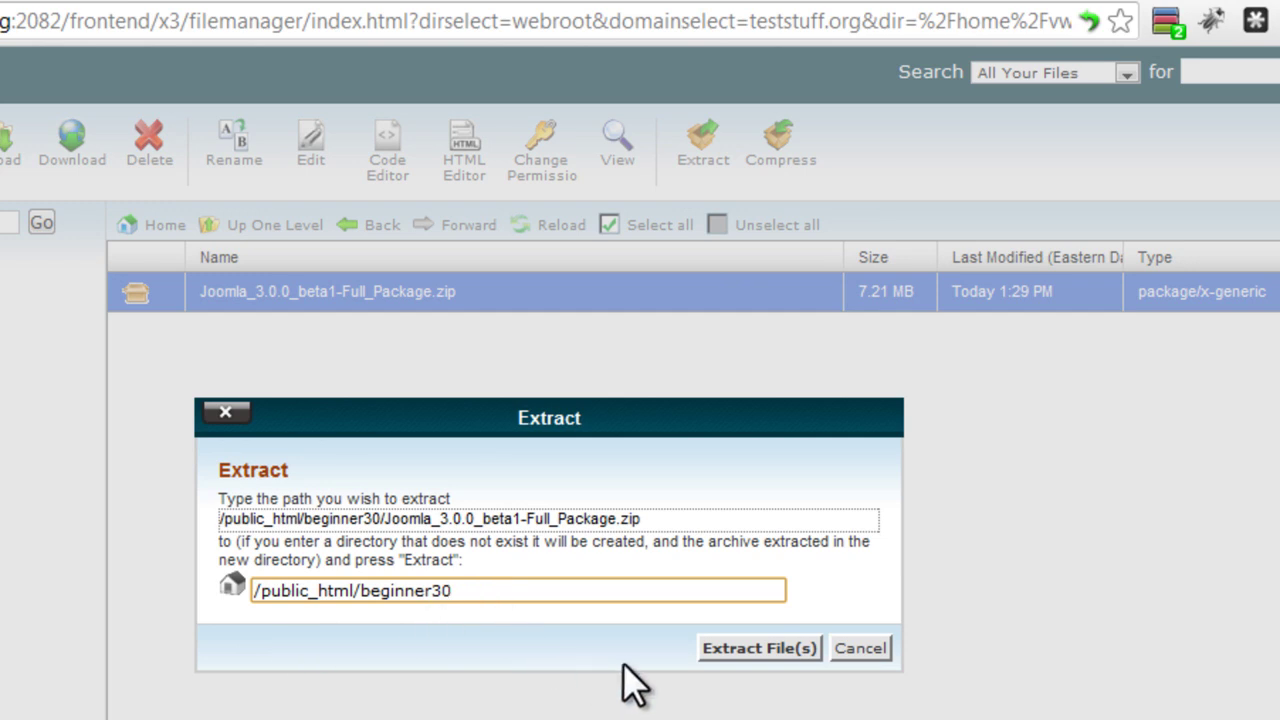
left_click(737, 648)
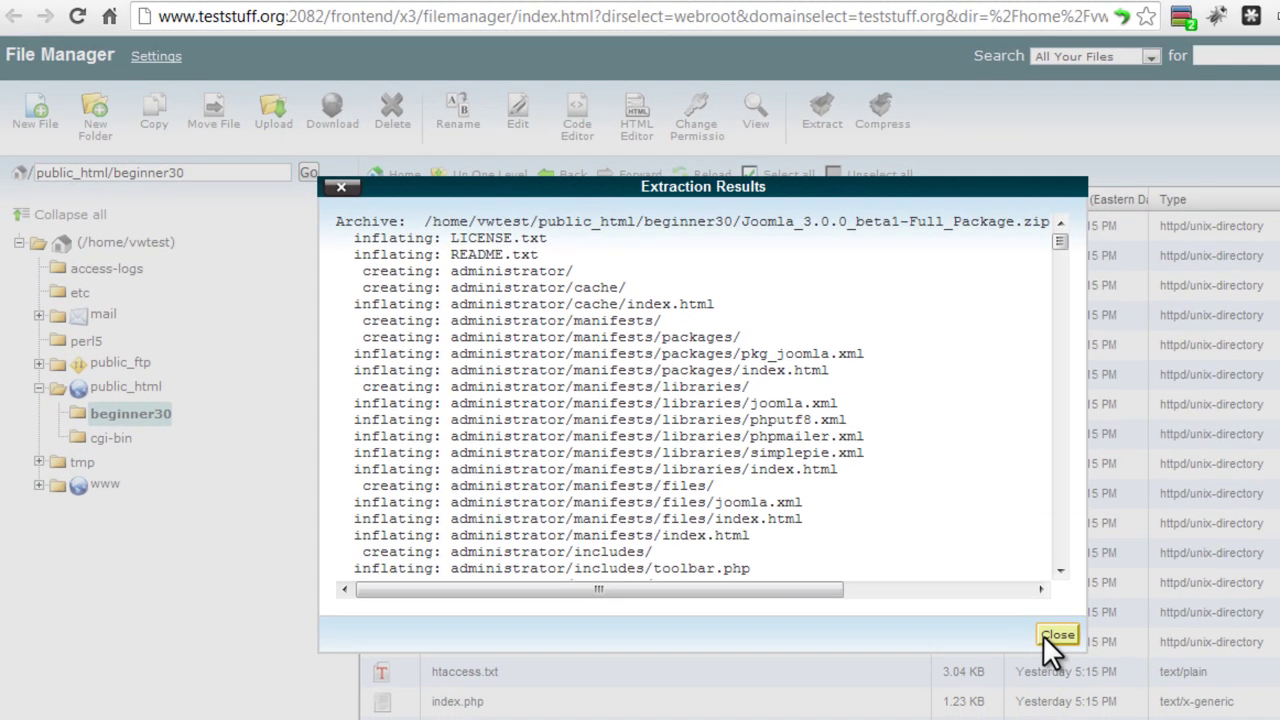
left_click(1058, 635)
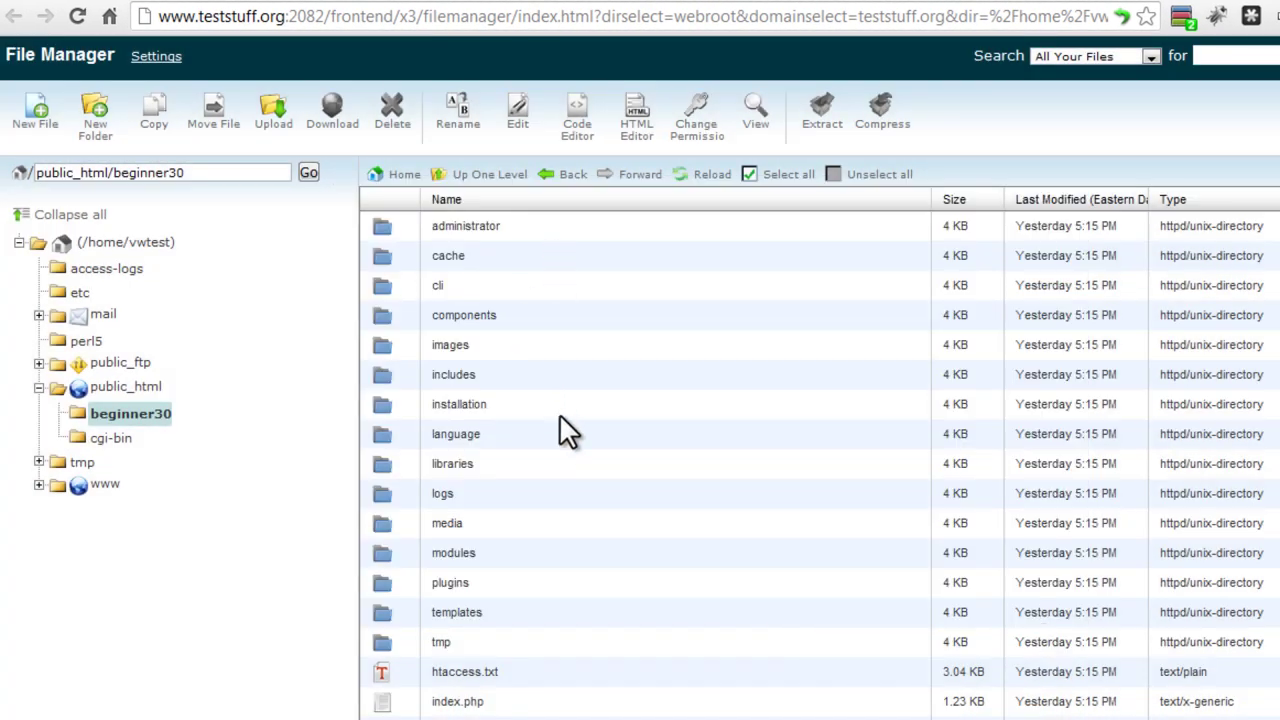
scroll(590, 660, "down", 3)
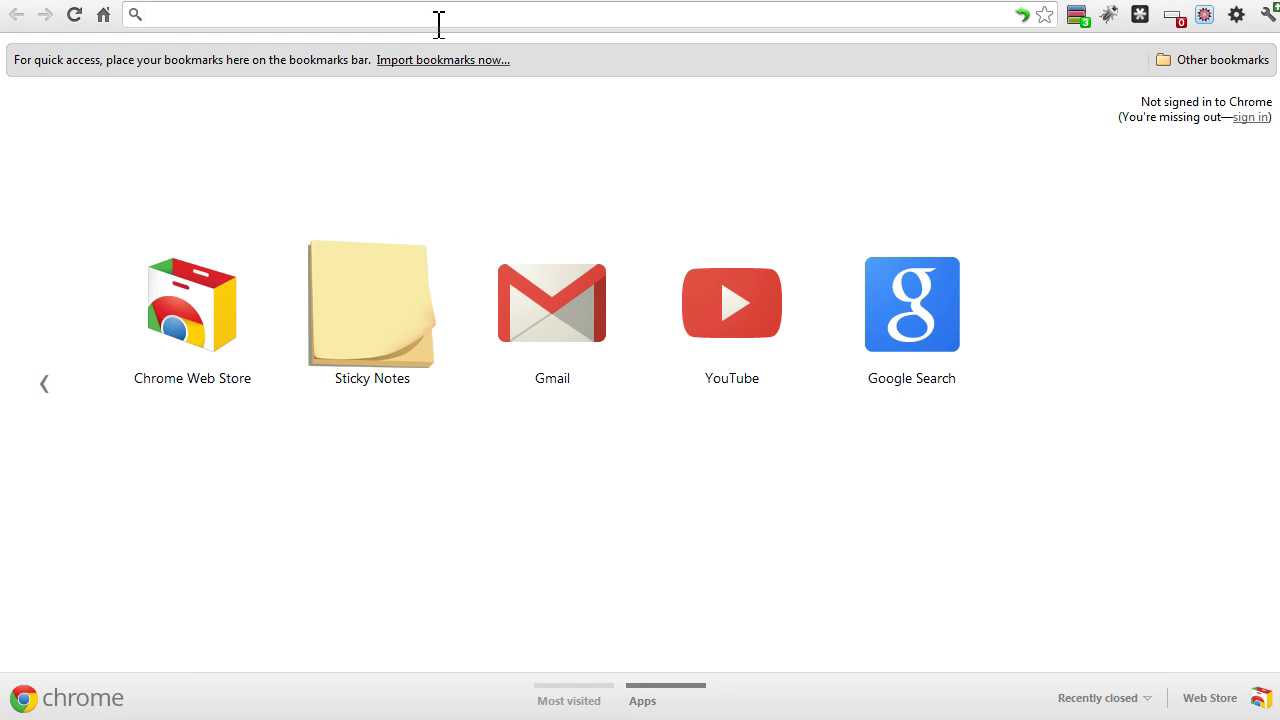
type("www.teststuff.org/beginner30")
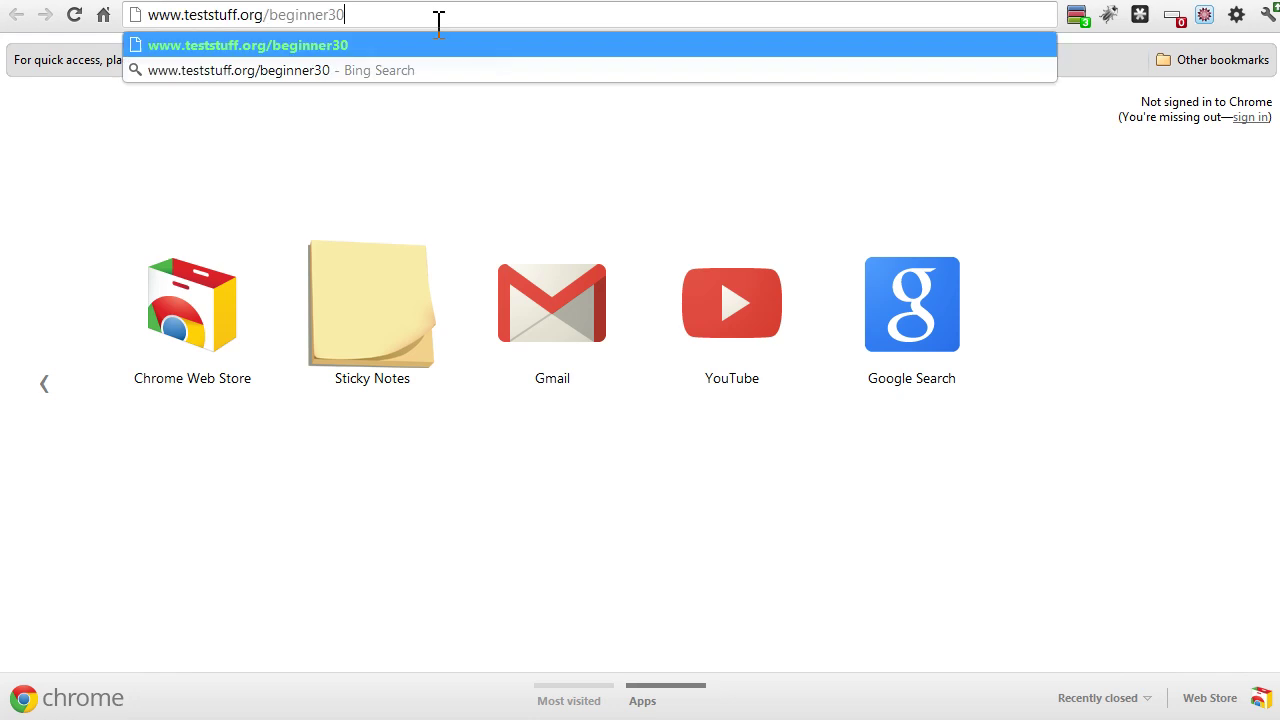
key("Return")
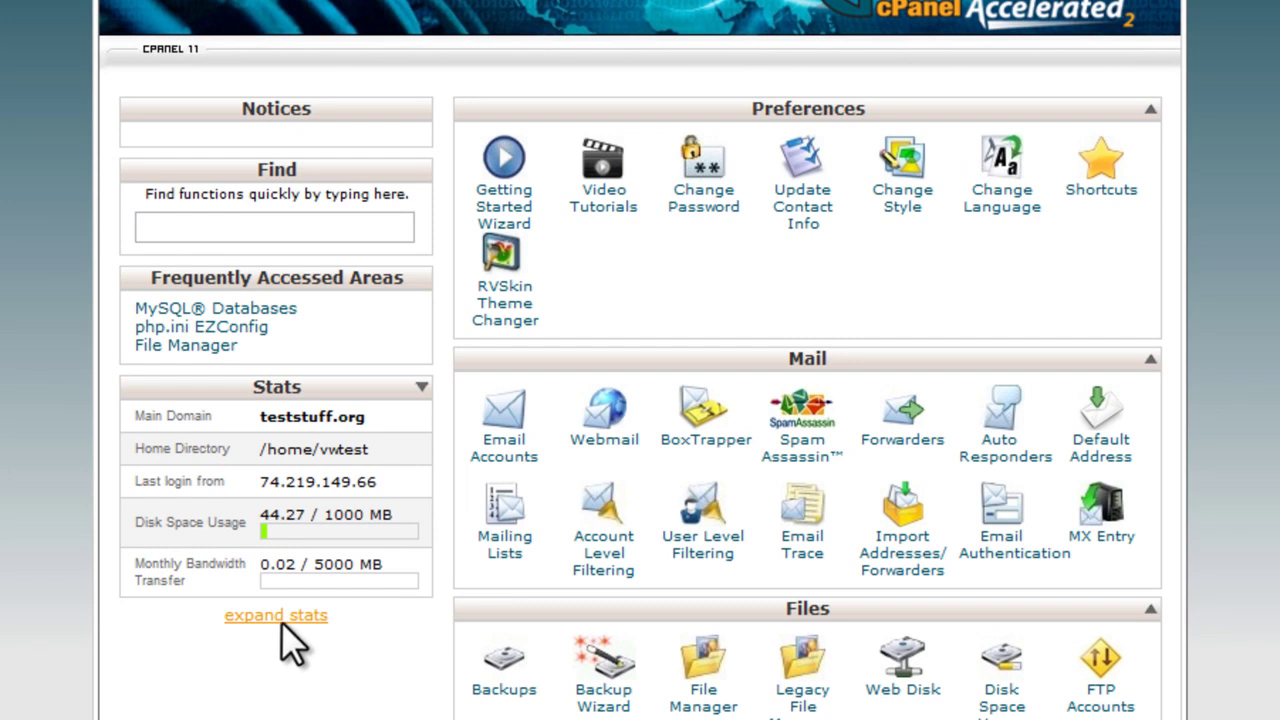
Step: Expand the account stats on the cPanel home page and examine the server details
left_click(375, 569)
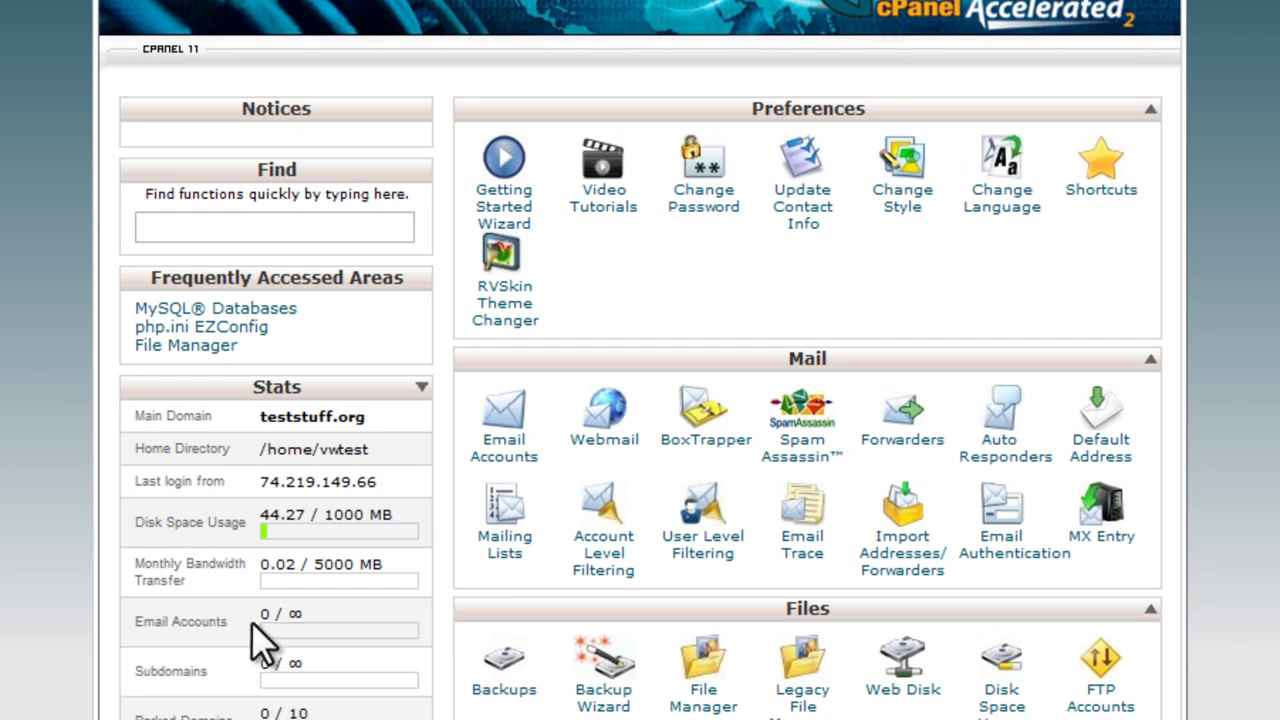
scroll(56, 545, "down", 6)
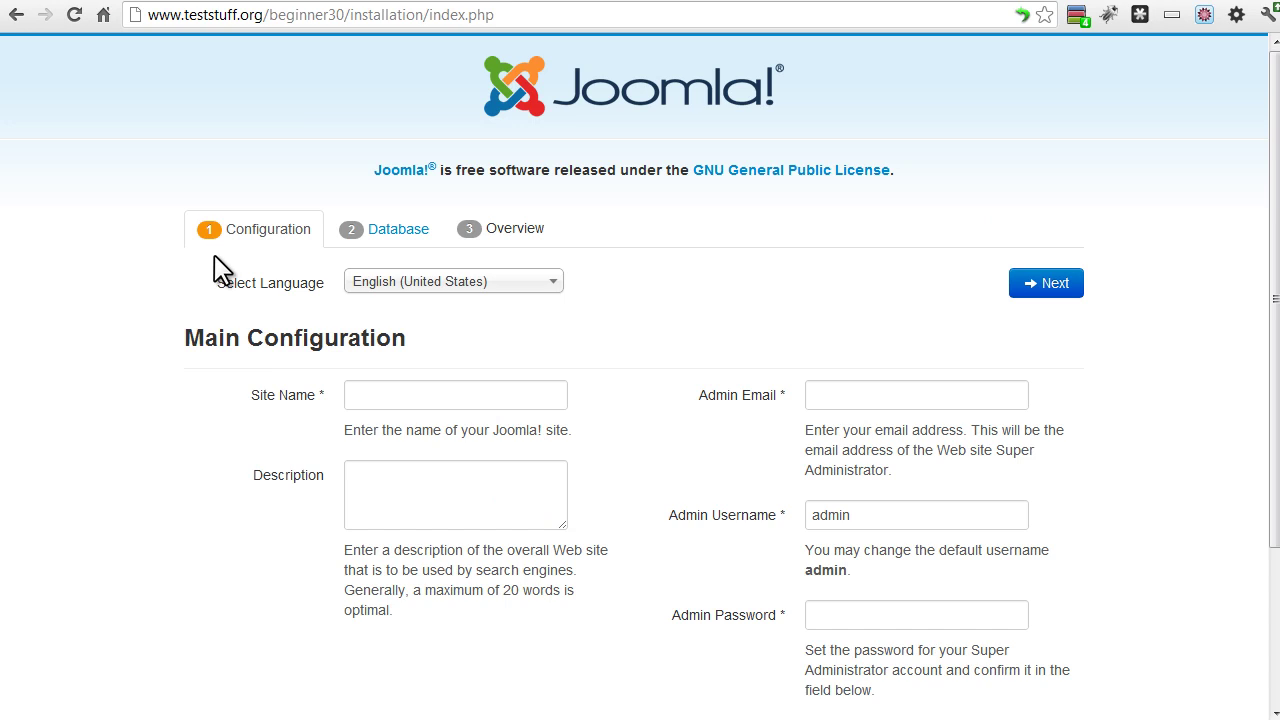
Step: Name the site Joomla 3.0 Beginner Course and describe it as "Learn joomla 3.0 in these exciting videos from OSTraining.com!"
left_click(398, 401)
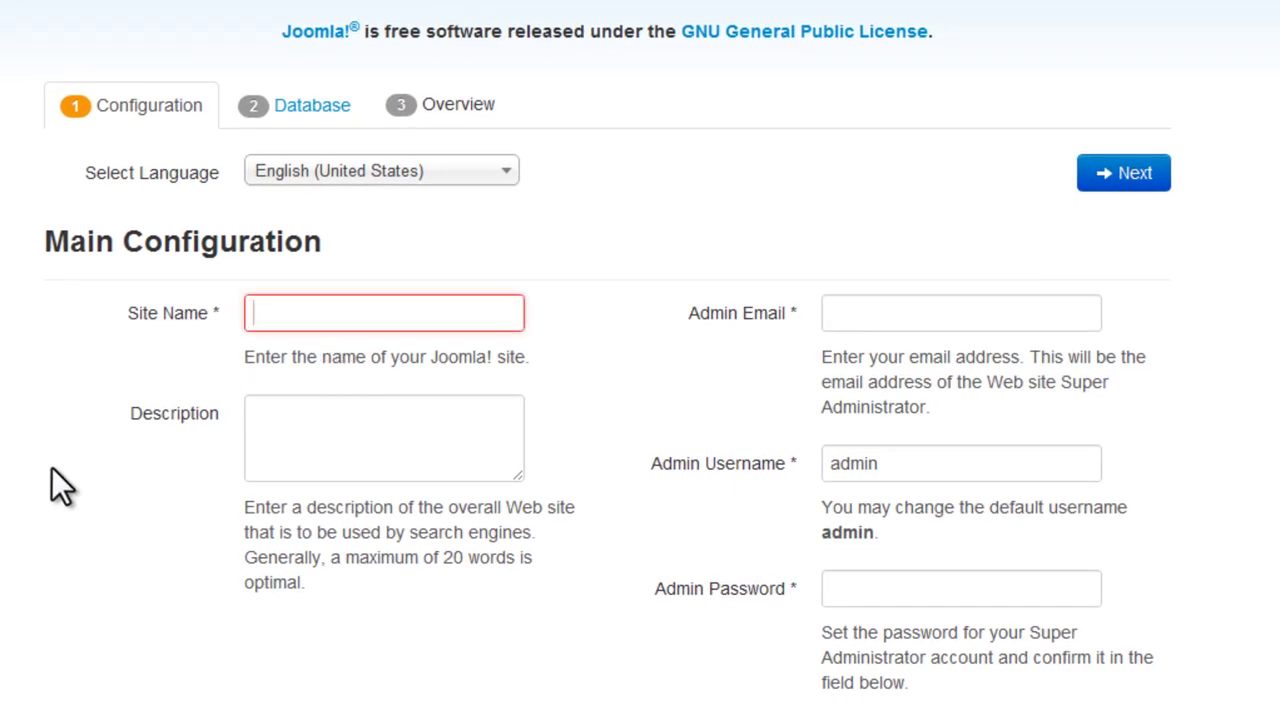
type("Joomla 3.0 Beginner Course")
left_click(319, 429)
type("Learn joomla 3.0 in these exciting videos from OSTraining.com!")
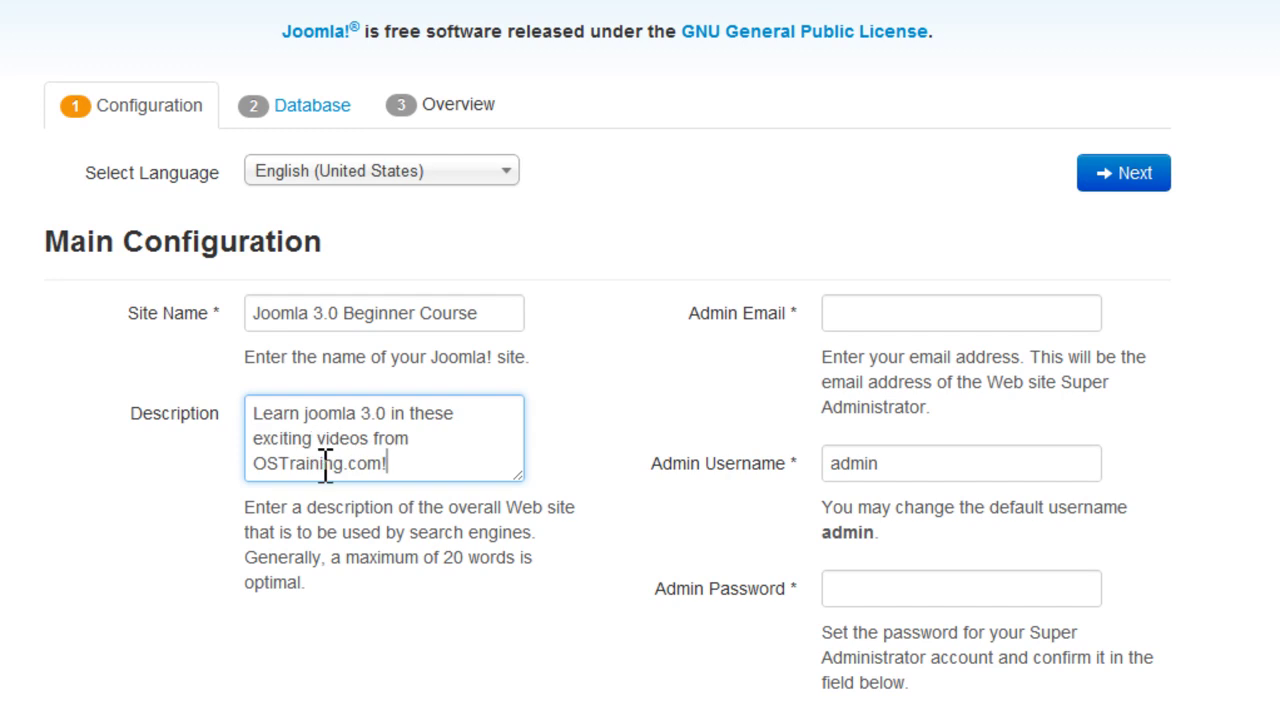
Step: Enter the administrator's email address in the installer and keep admin as the admin username
left_click(861, 322)
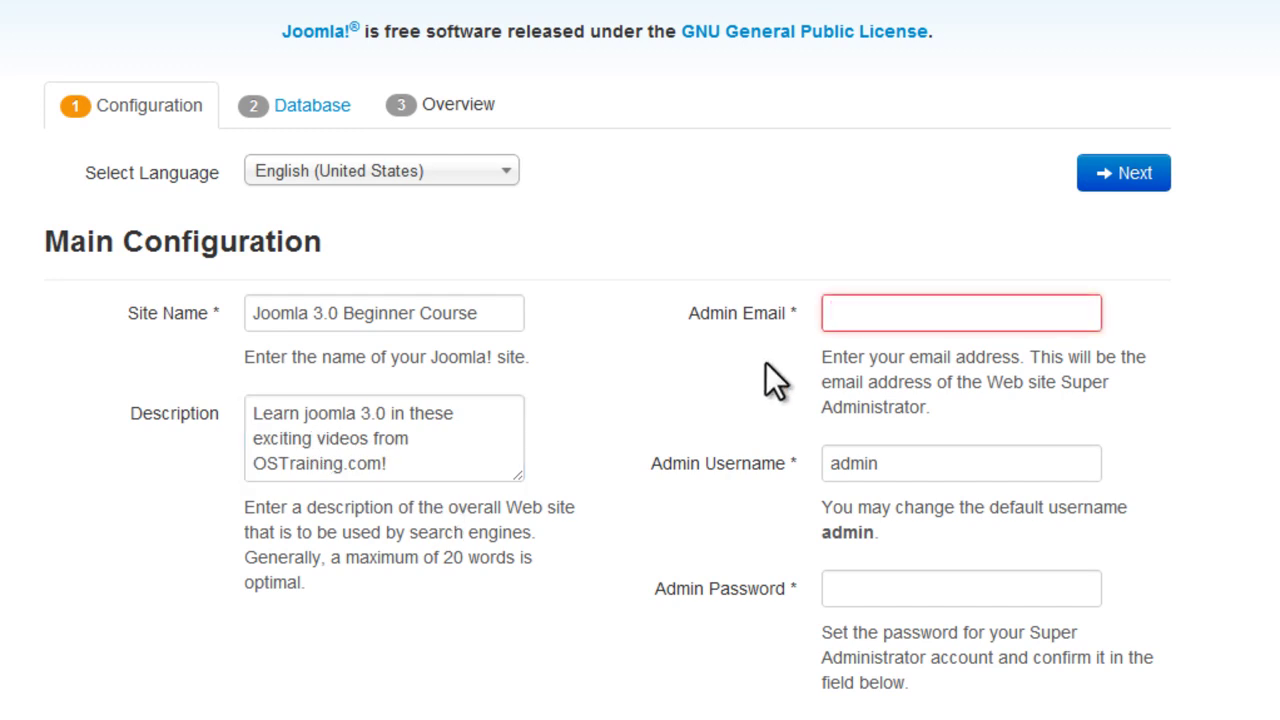
key("ctrl+v")
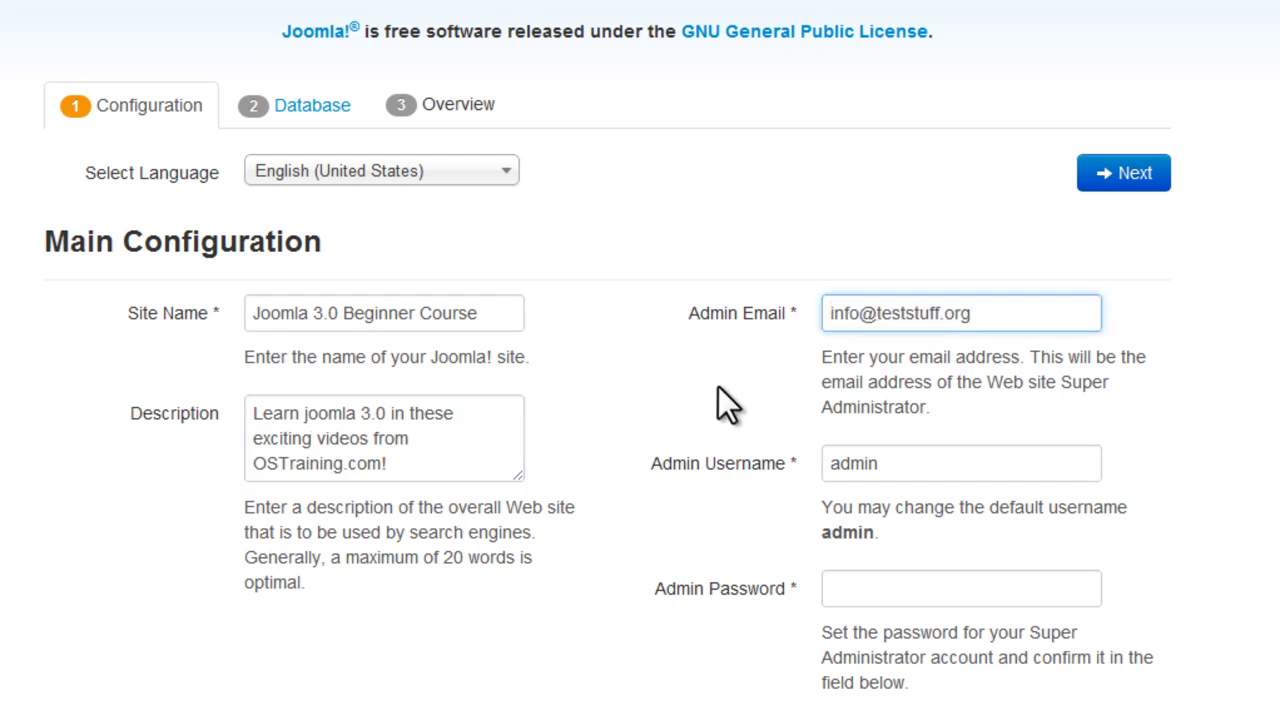
scroll(718, 395, "down", 1)
scroll(718, 395, "down", 2)
left_click(960, 194)
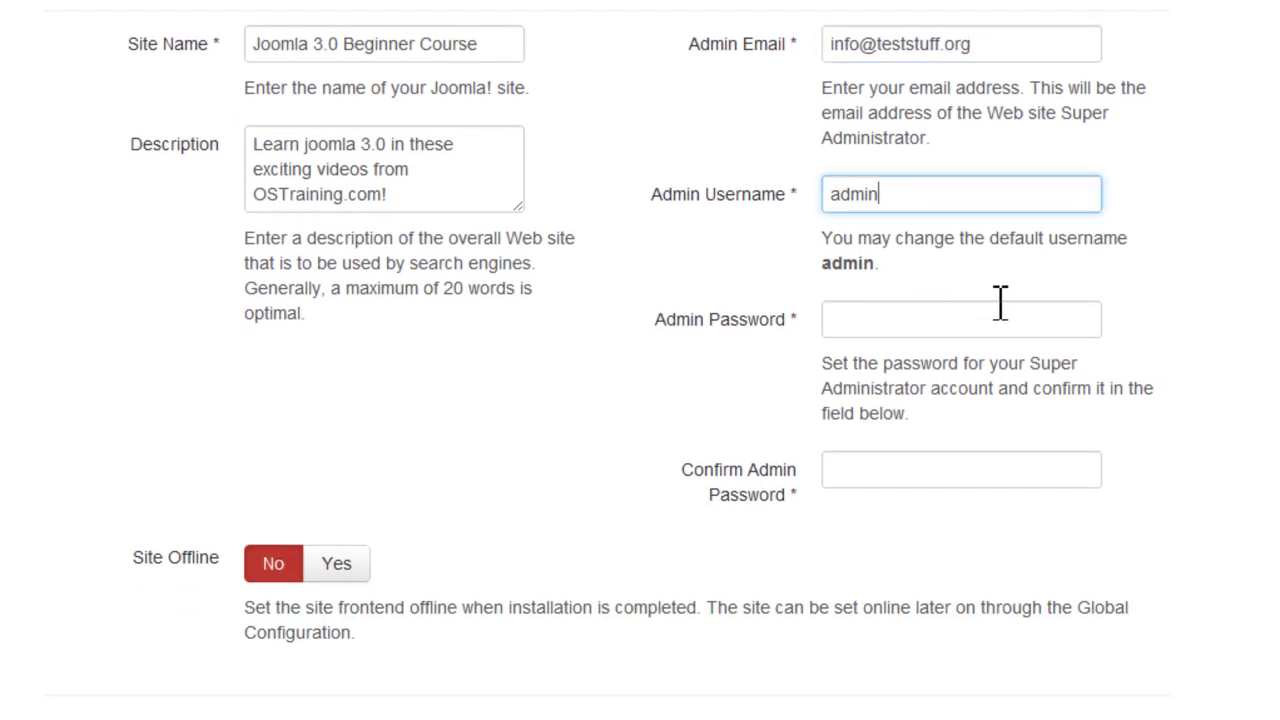
Step: Generate a secure password on passwordsgenerator.net, enter it as the admin password and its confirmation, and continue to the Database stage
left_click(937, 328)
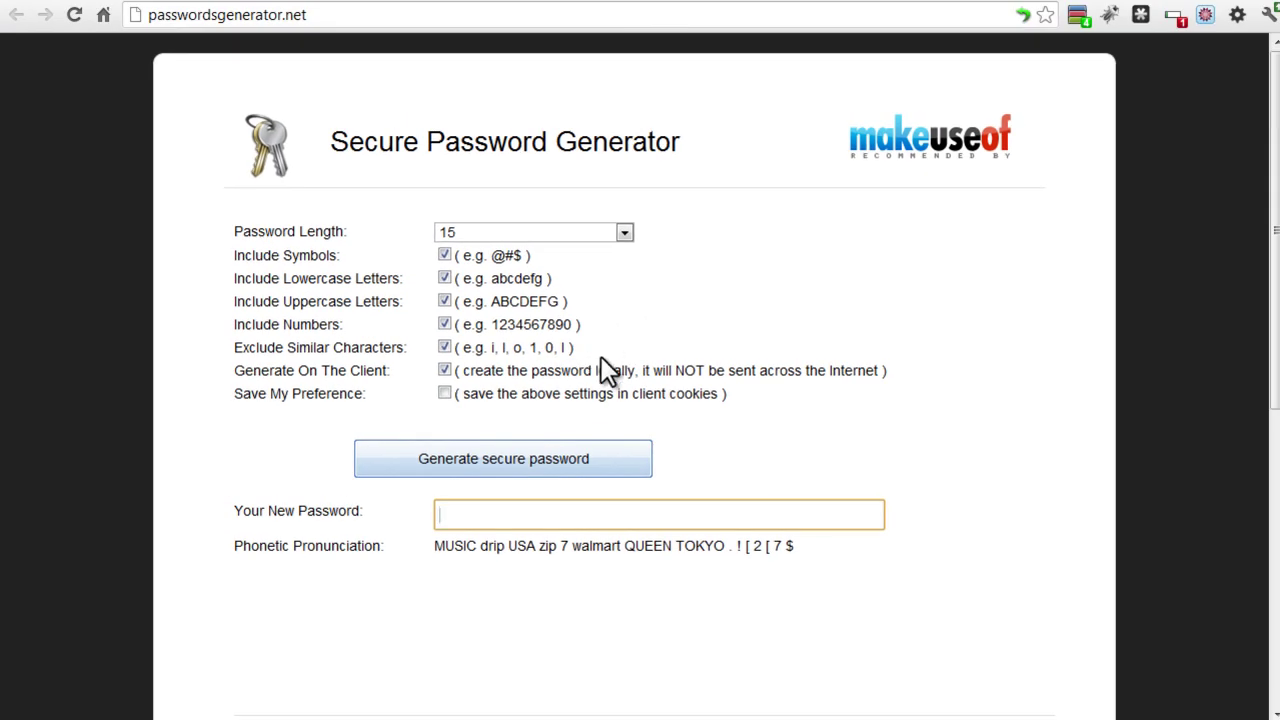
left_click(572, 471)
left_click(572, 471)
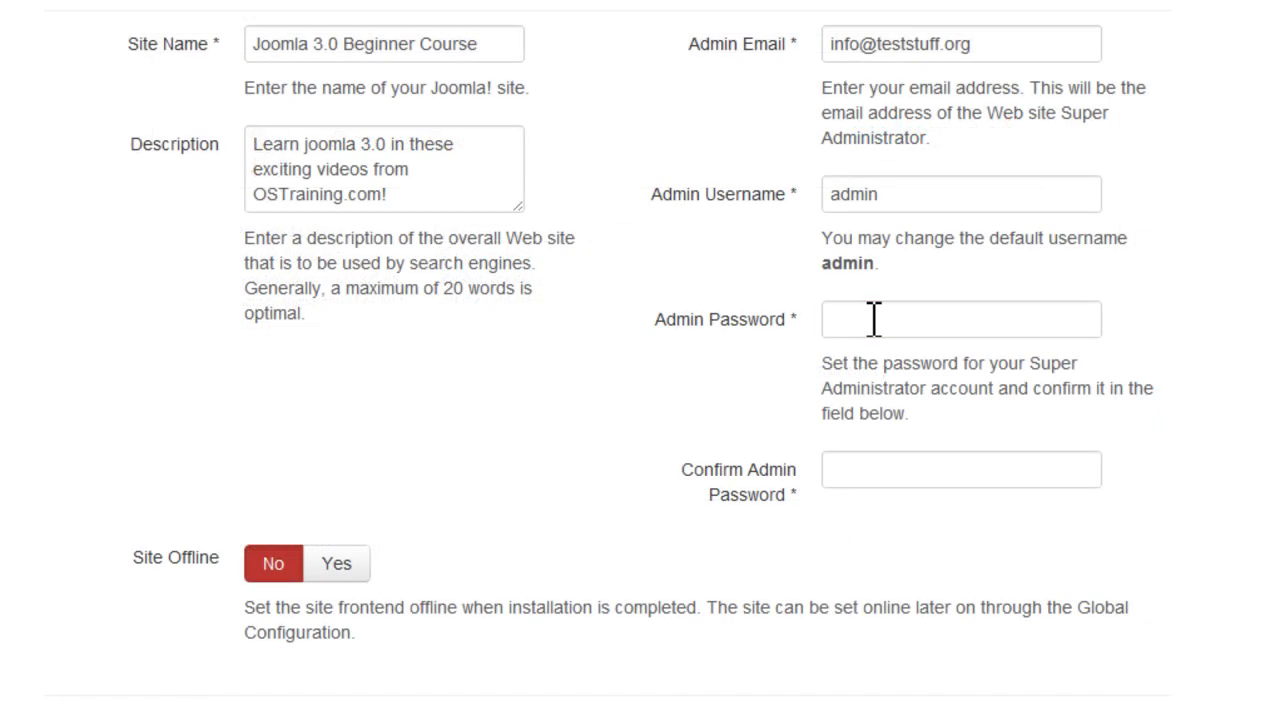
left_click(871, 323)
key("ctrl+v")
left_click(859, 465)
key("ctrl+v")
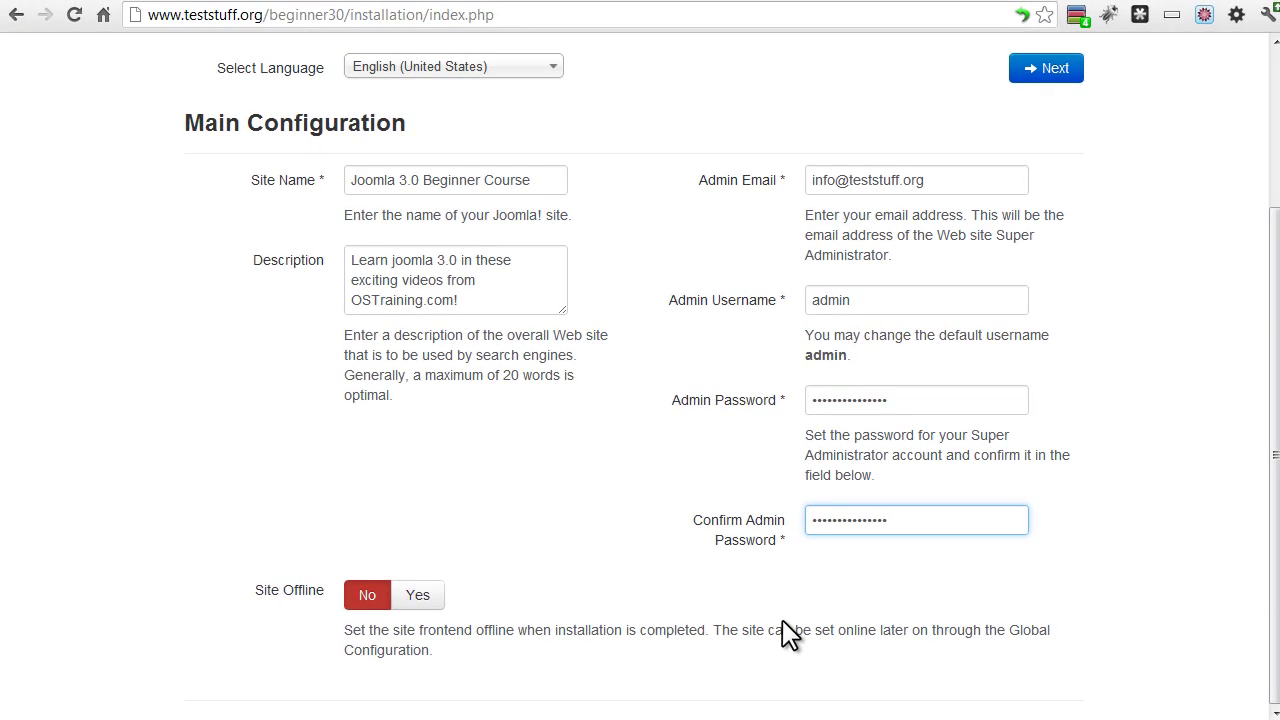
left_click(1055, 70)
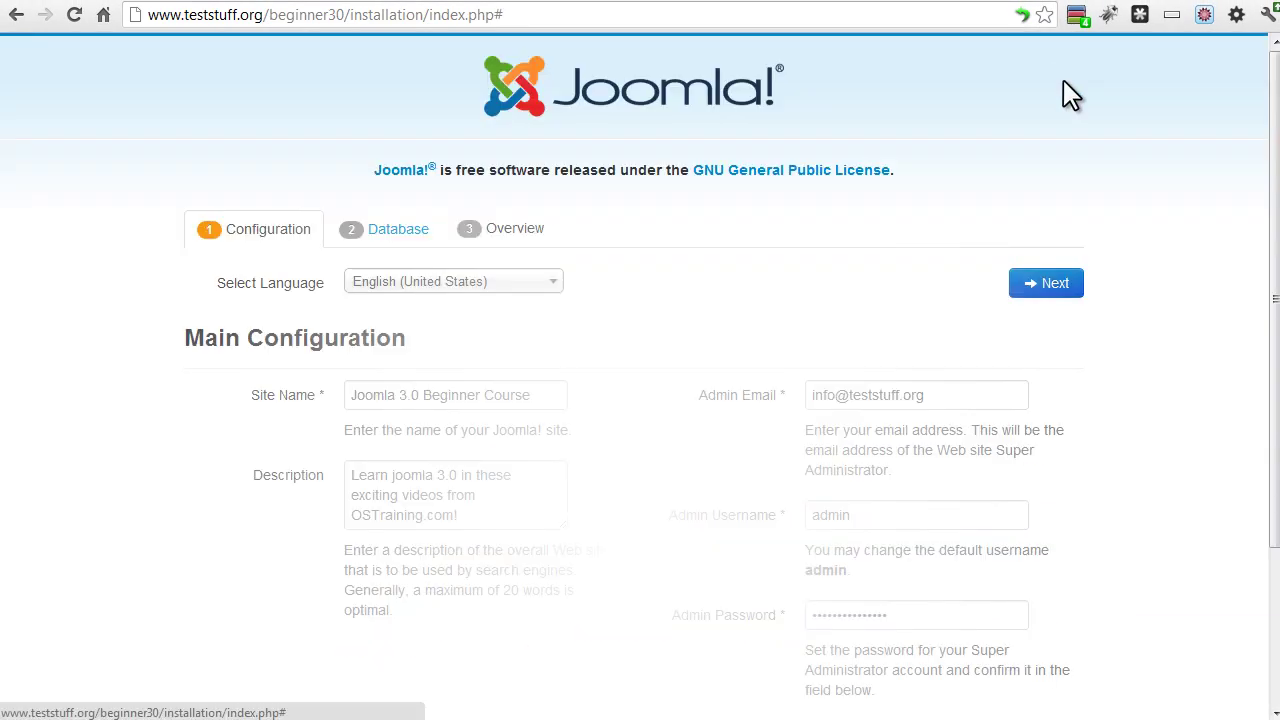
Step: Set the database type to MySQL and keep localhost as the host name
scroll(1137, 222, "down", 2)
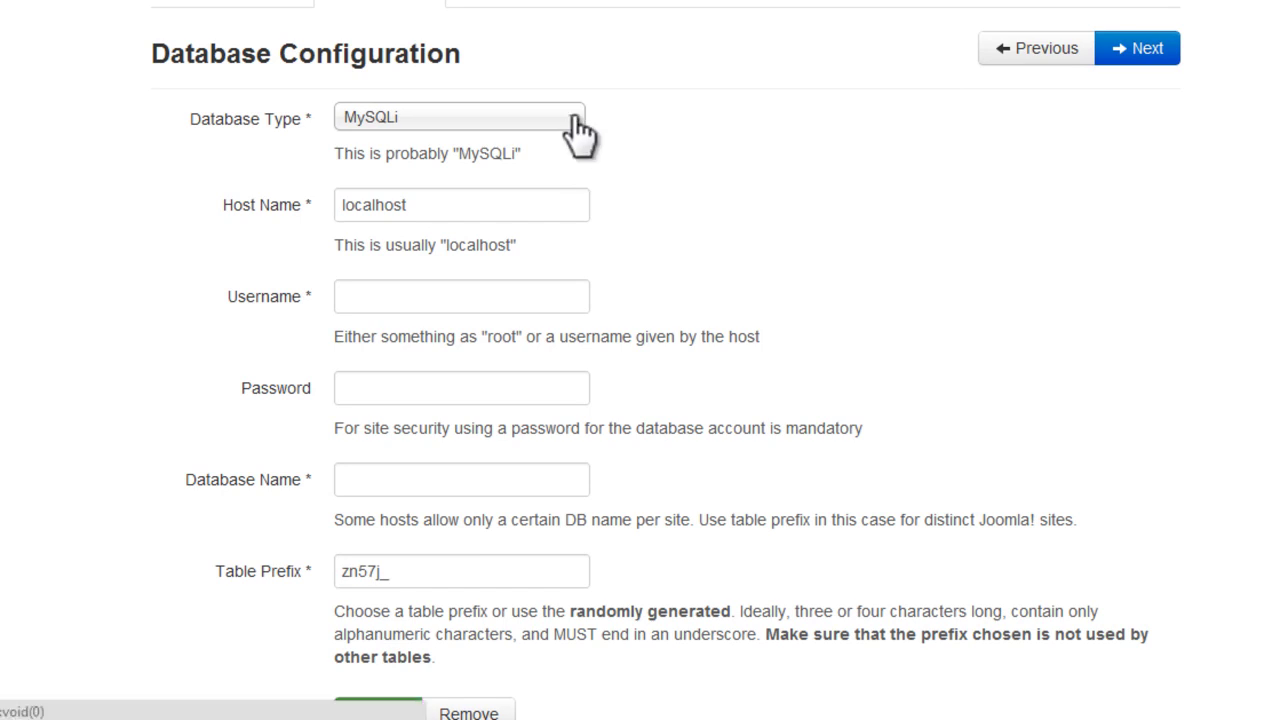
left_click(572, 120)
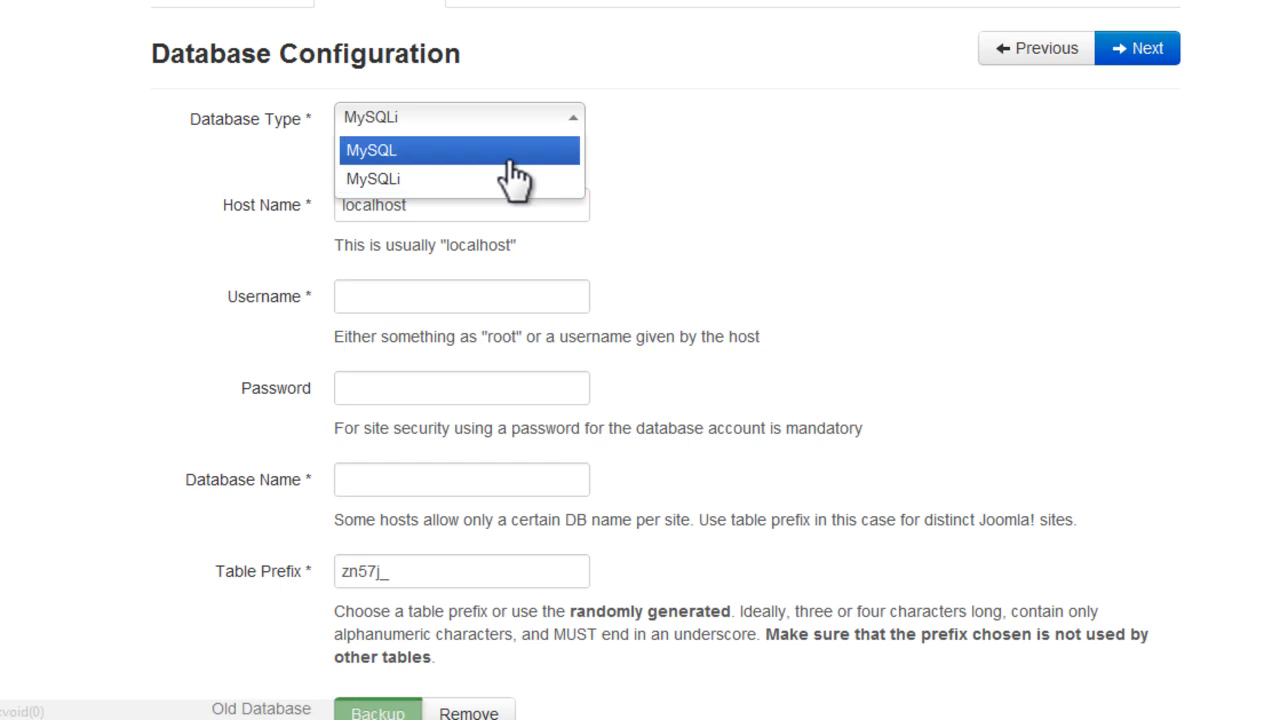
left_click(455, 158)
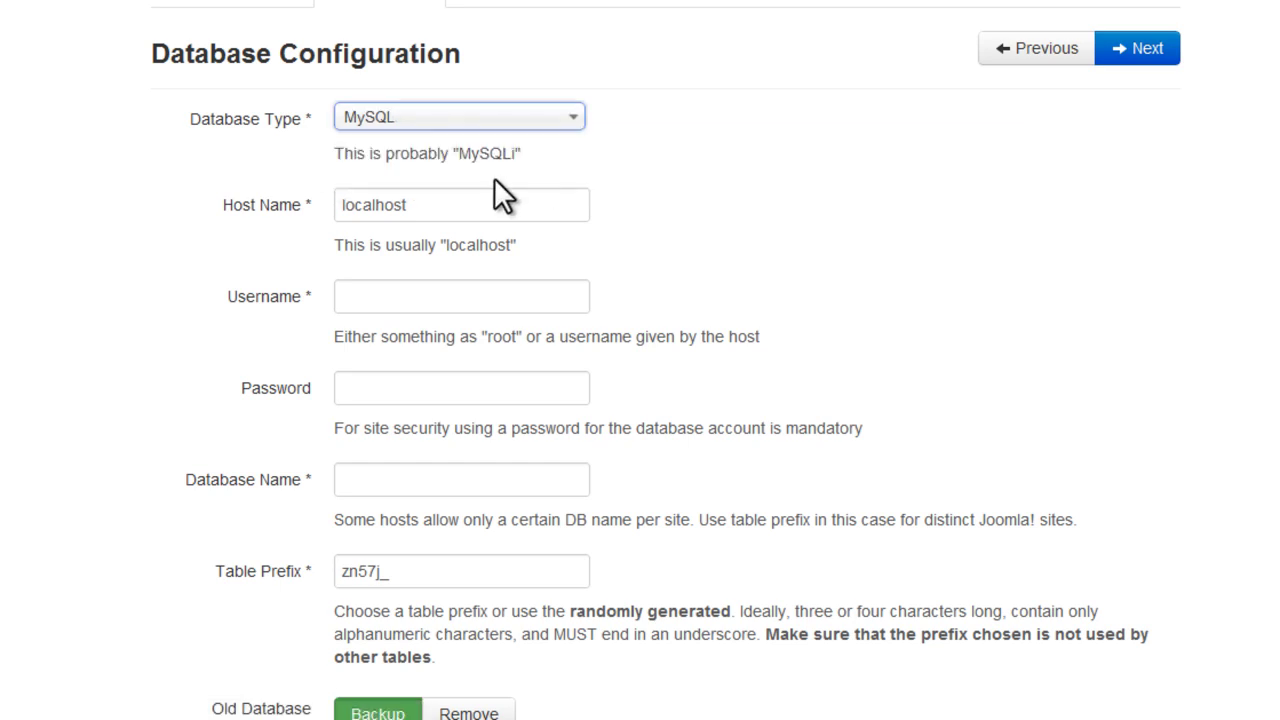
left_click(464, 208)
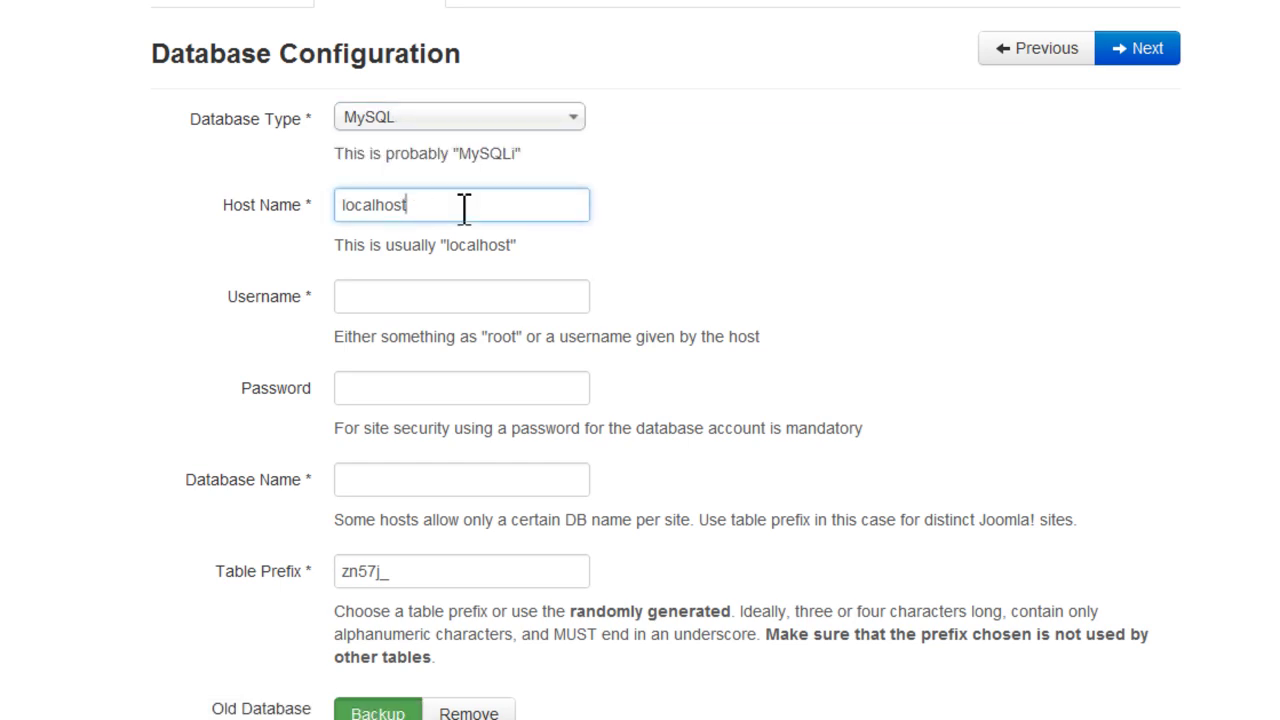
Step: Copy vwtest_beginner from the Joomla database notes in the Word document and enter it as the installer's database username and database name
left_click(466, 298)
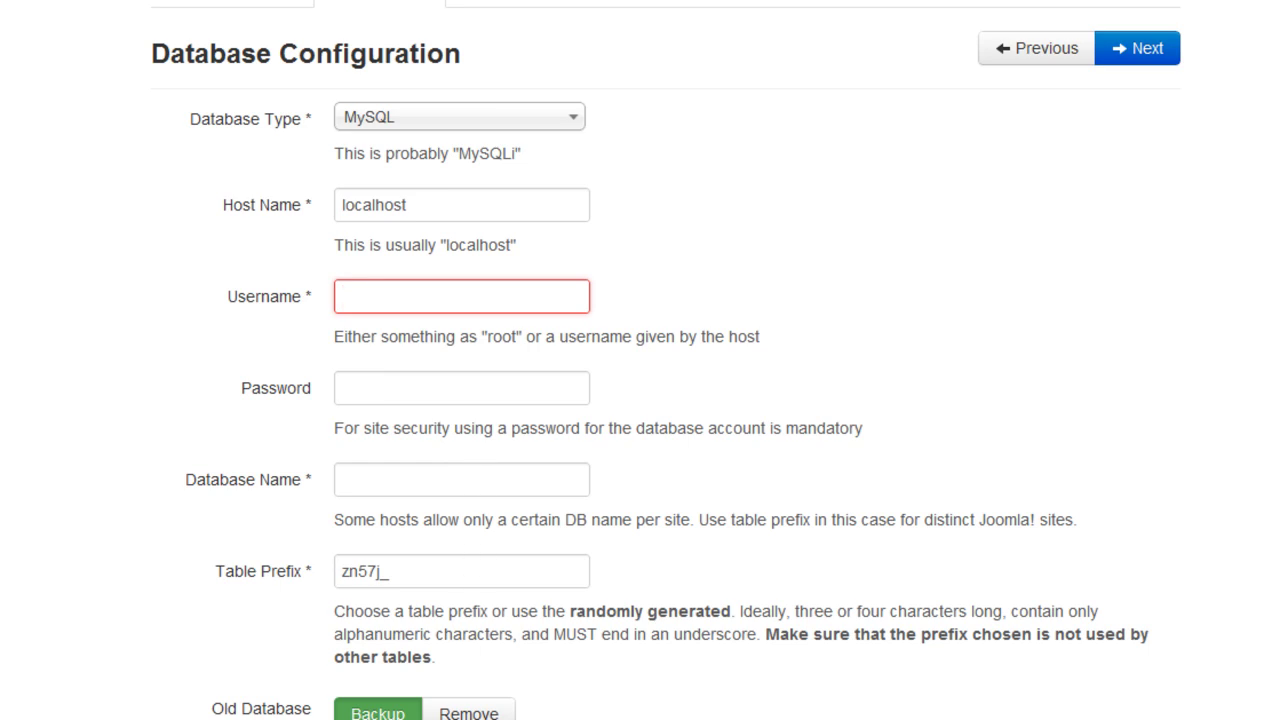
key("alt+Tab")
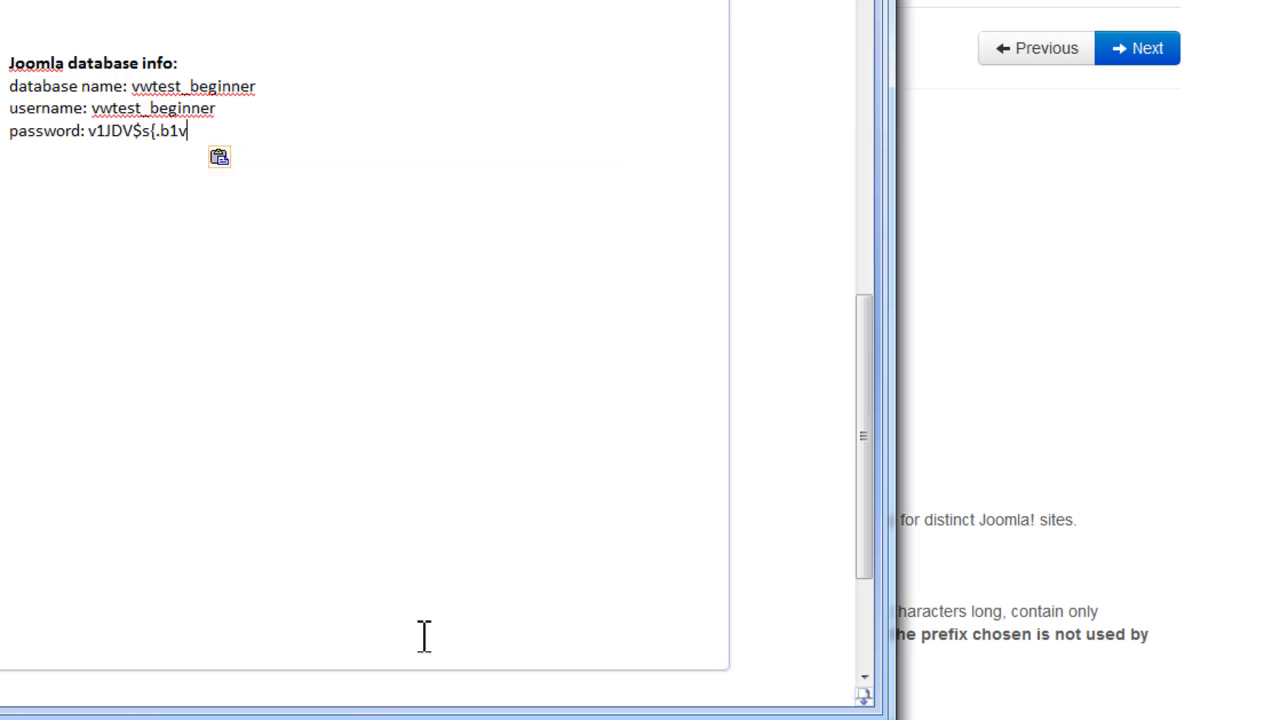
left_click_drag(256, 86, 132, 86)
key("ctrl+c")
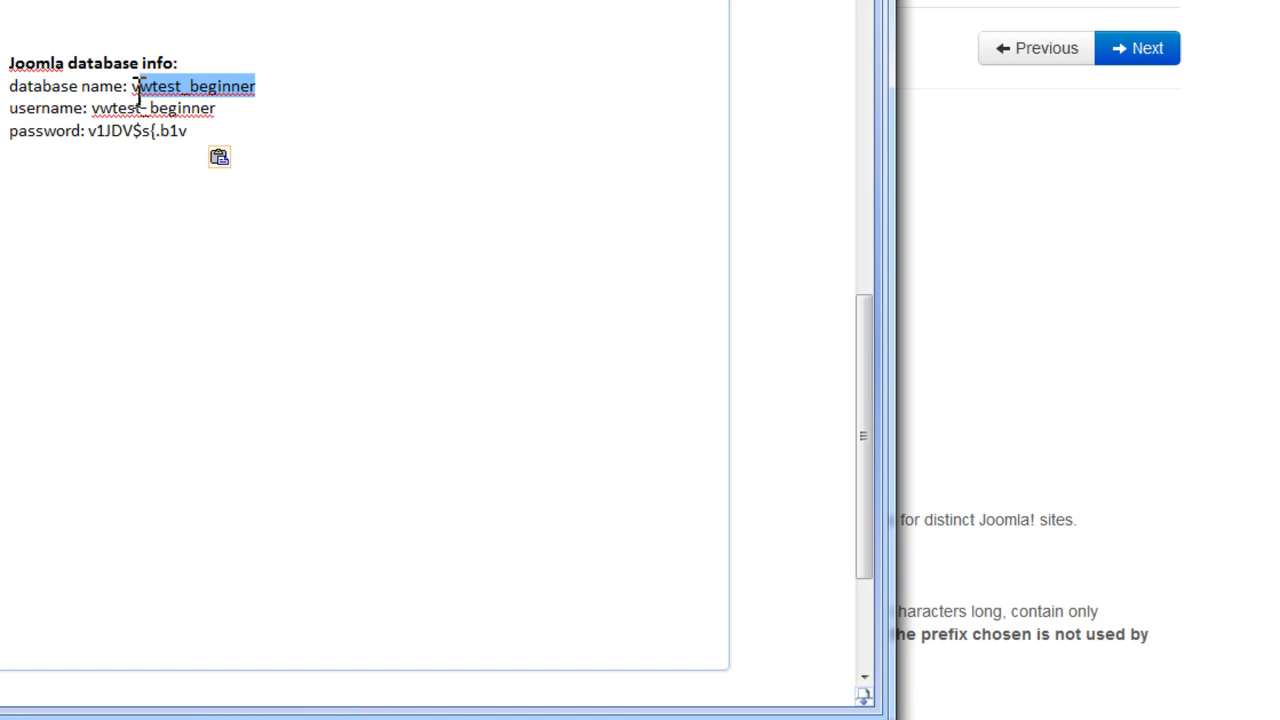
right_click(197, 84)
left_click(81, 236)
key("alt+Tab")
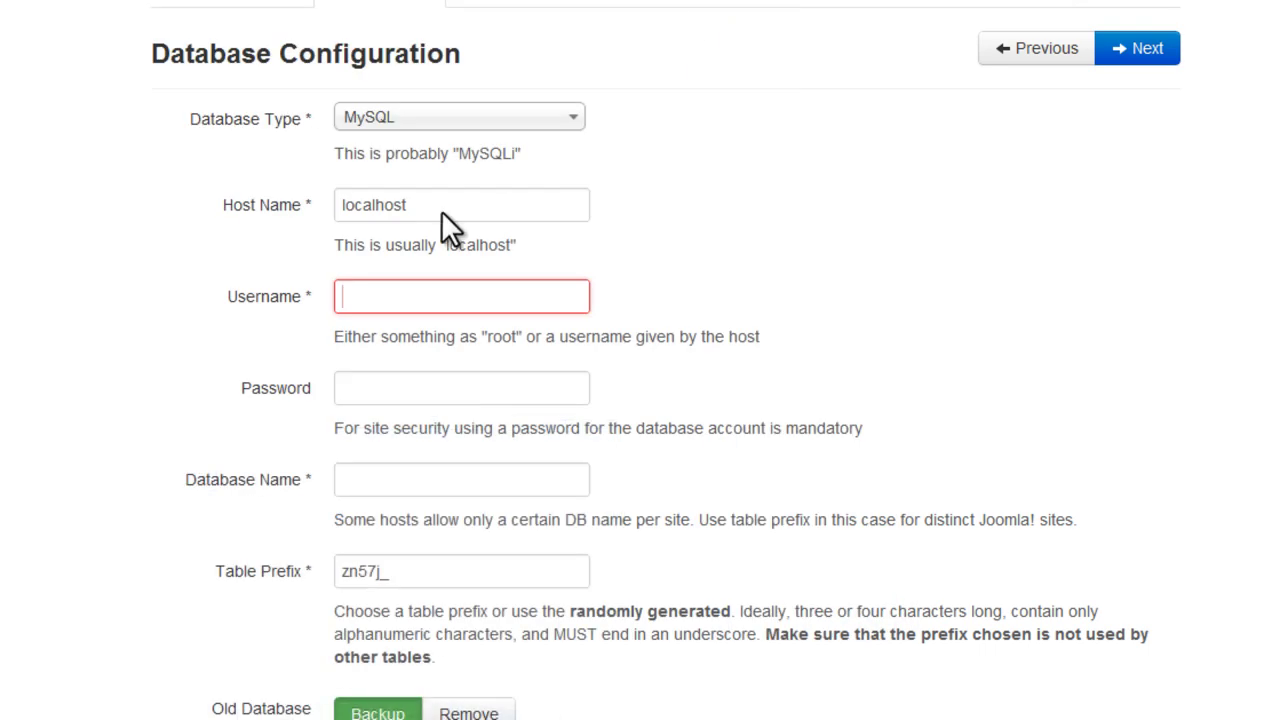
left_click(409, 298)
key("ctrl+v")
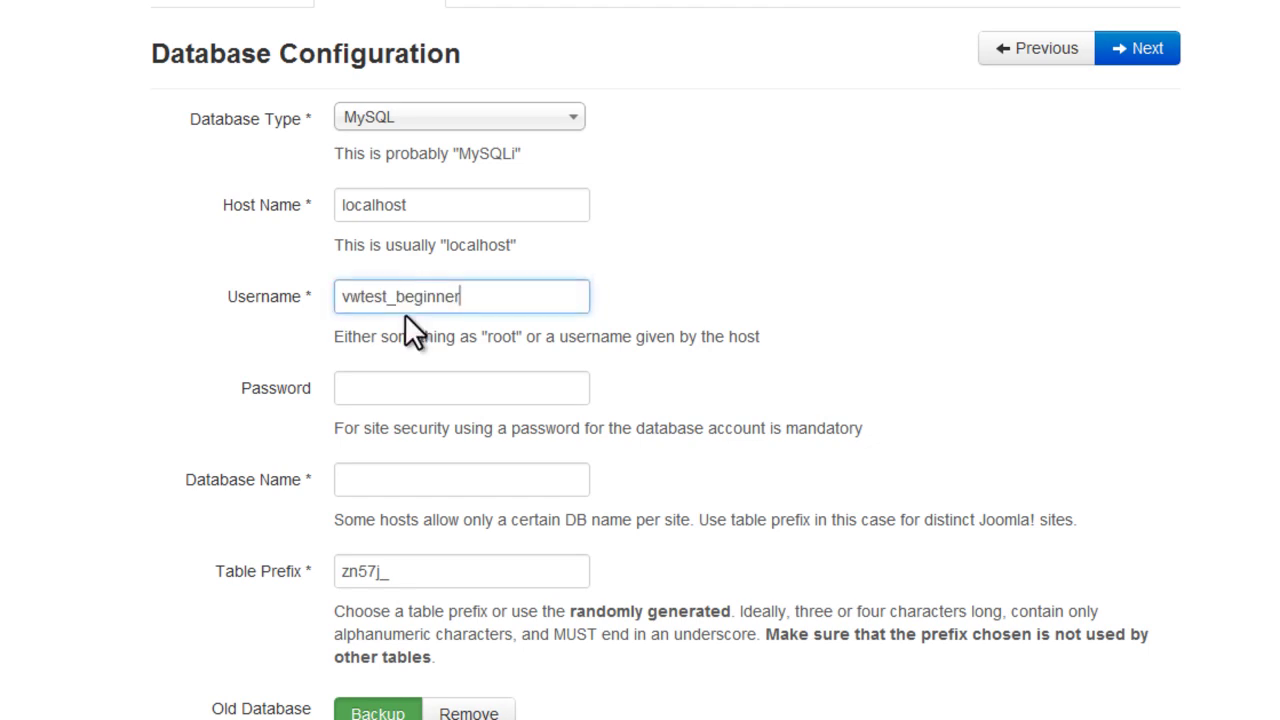
left_click(371, 480)
key("ctrl+v")
Step: Enter the database password, keep the generated table prefix and the Backup option, and continue to the Overview stage
left_click(386, 390)
key("ctrl+v")
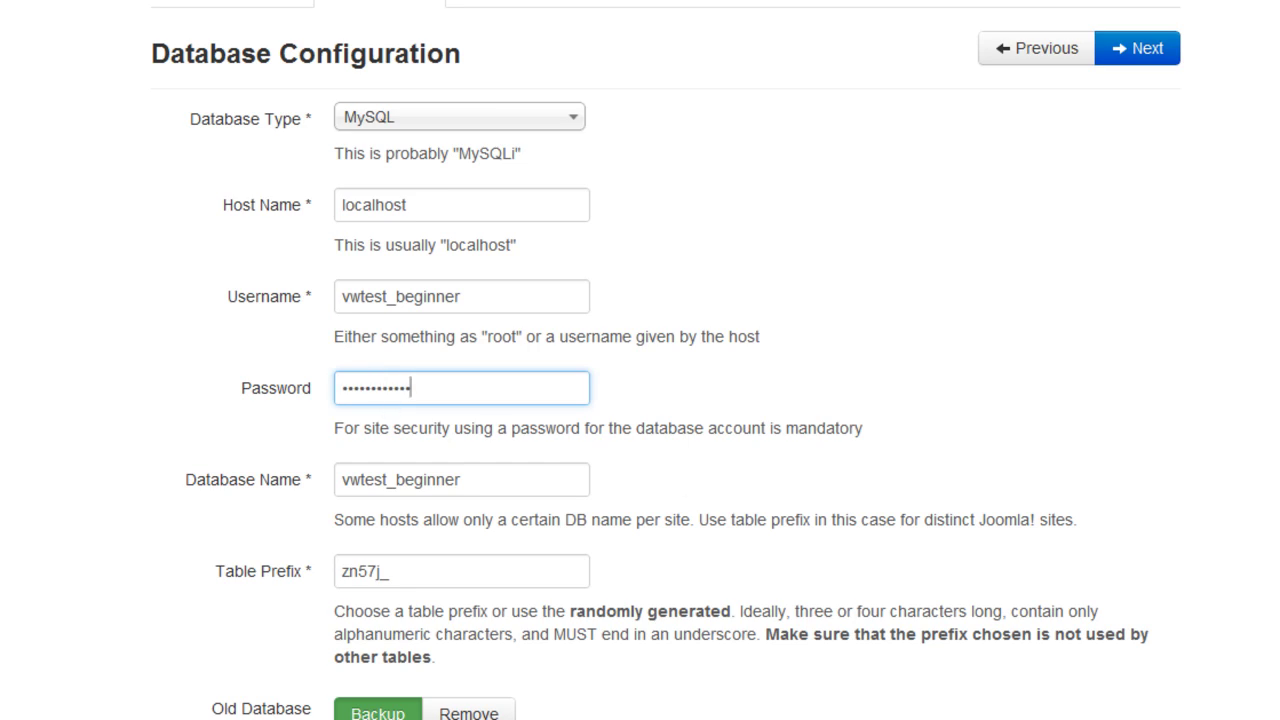
scroll(682, 457, "down", 1)
left_click(464, 483)
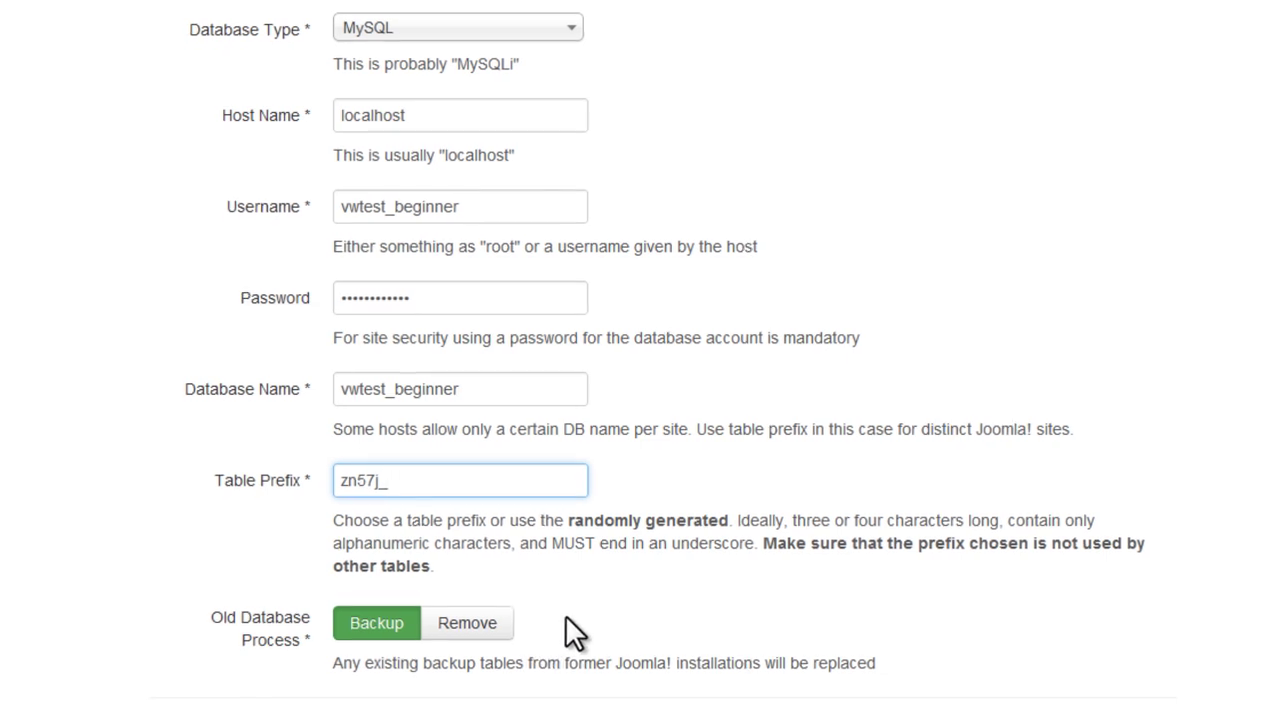
left_click(1042, 30)
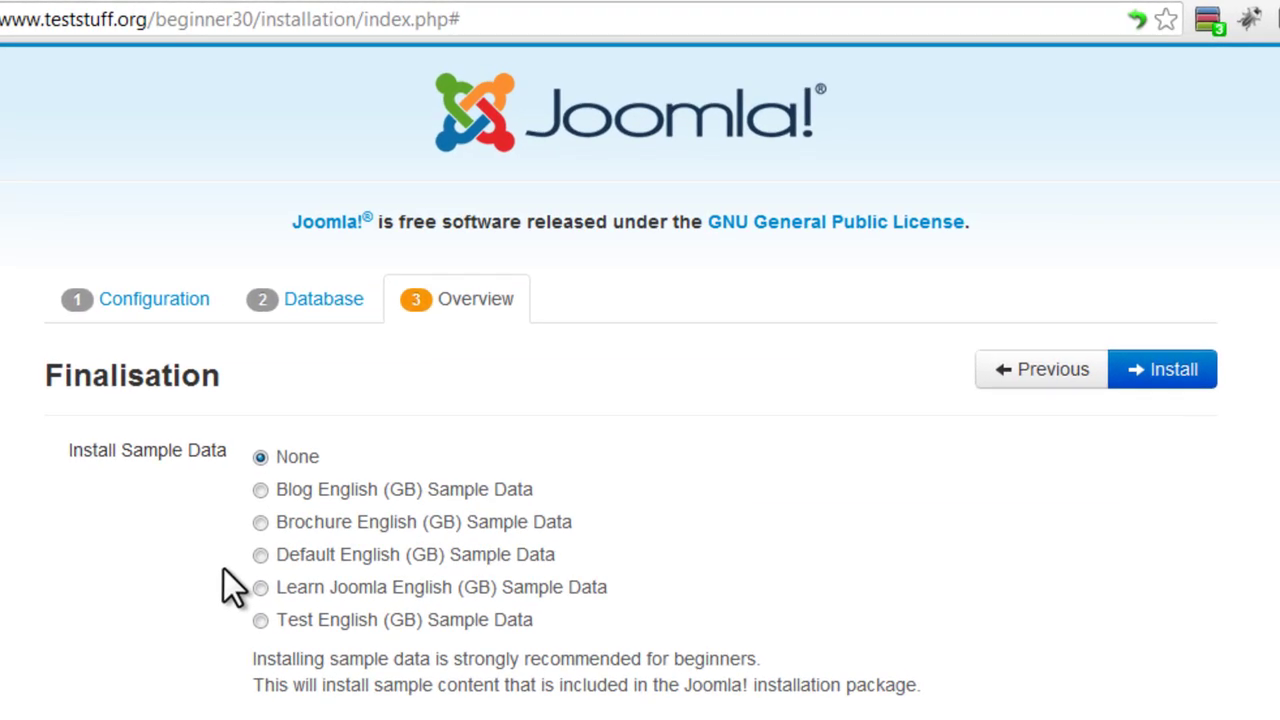
Step: Choose Blog English (GB) Sample Data and enable emailing the configuration with passwords included
left_click(262, 491)
scroll(1266, 625, "down", 6)
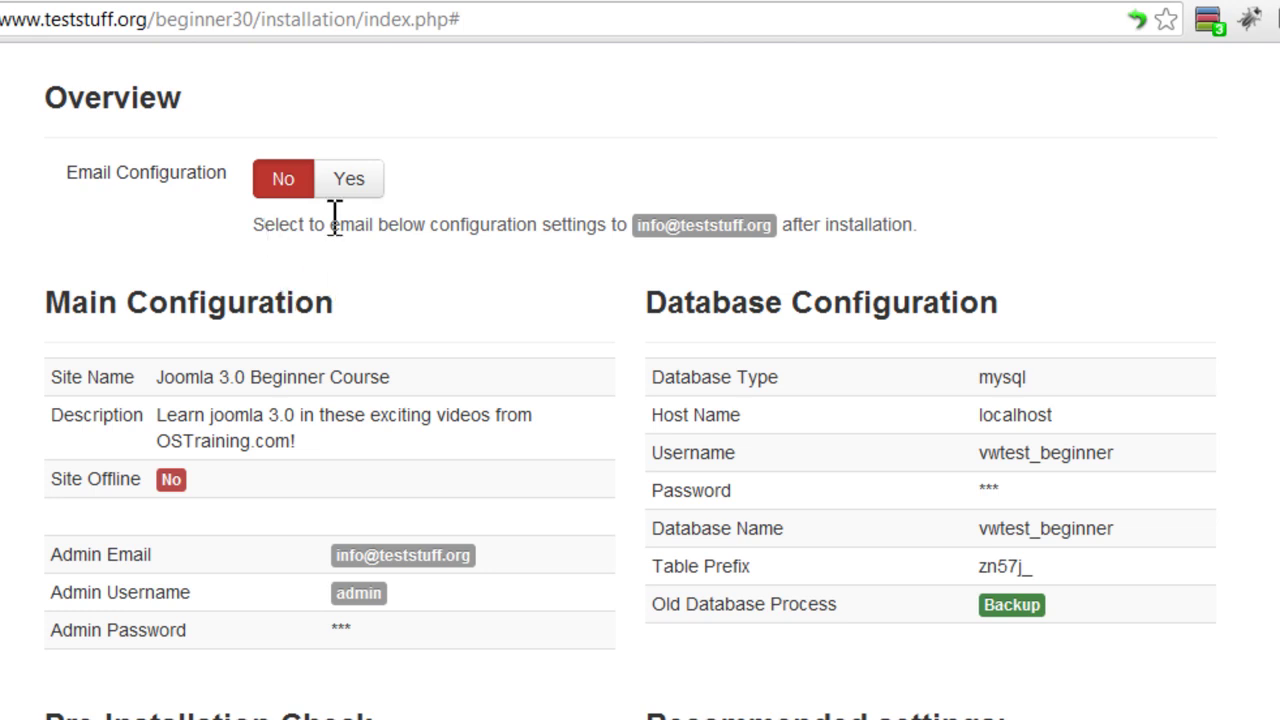
left_click(346, 181)
left_click(352, 292)
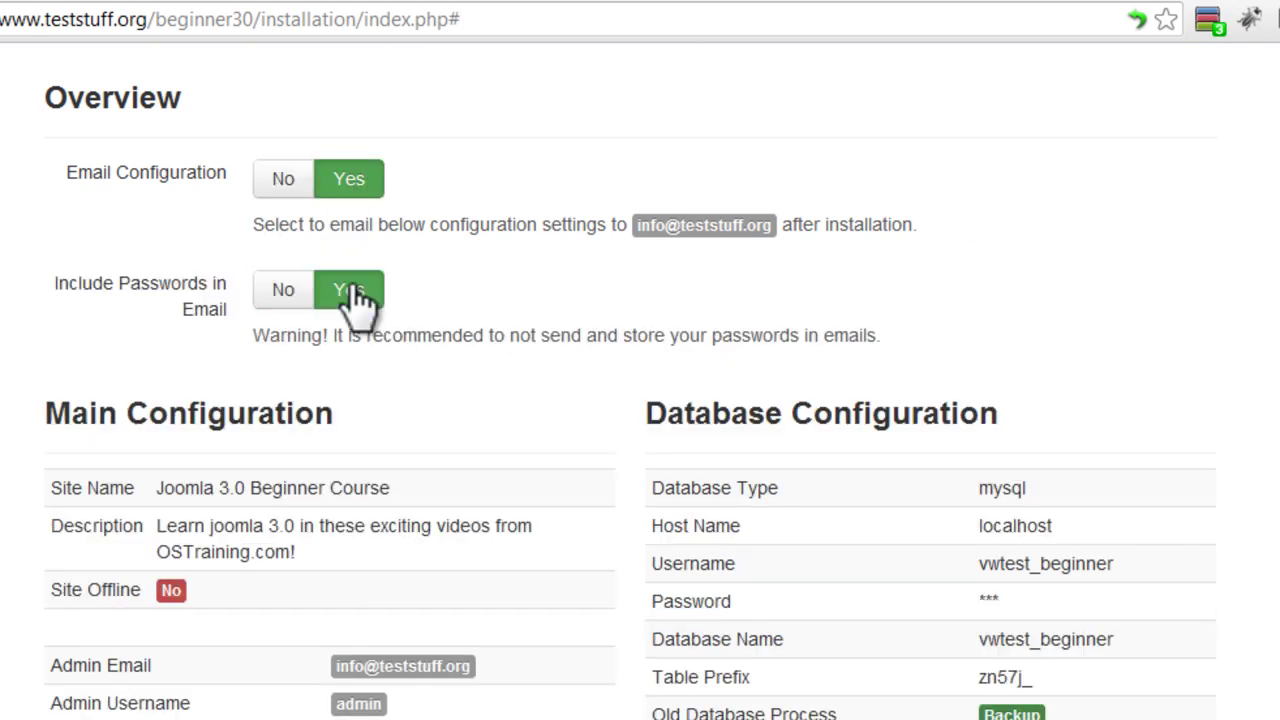
Step: Run the Joomla installation and remove the installation folder once it finishes
scroll(360, 300, "up", 6)
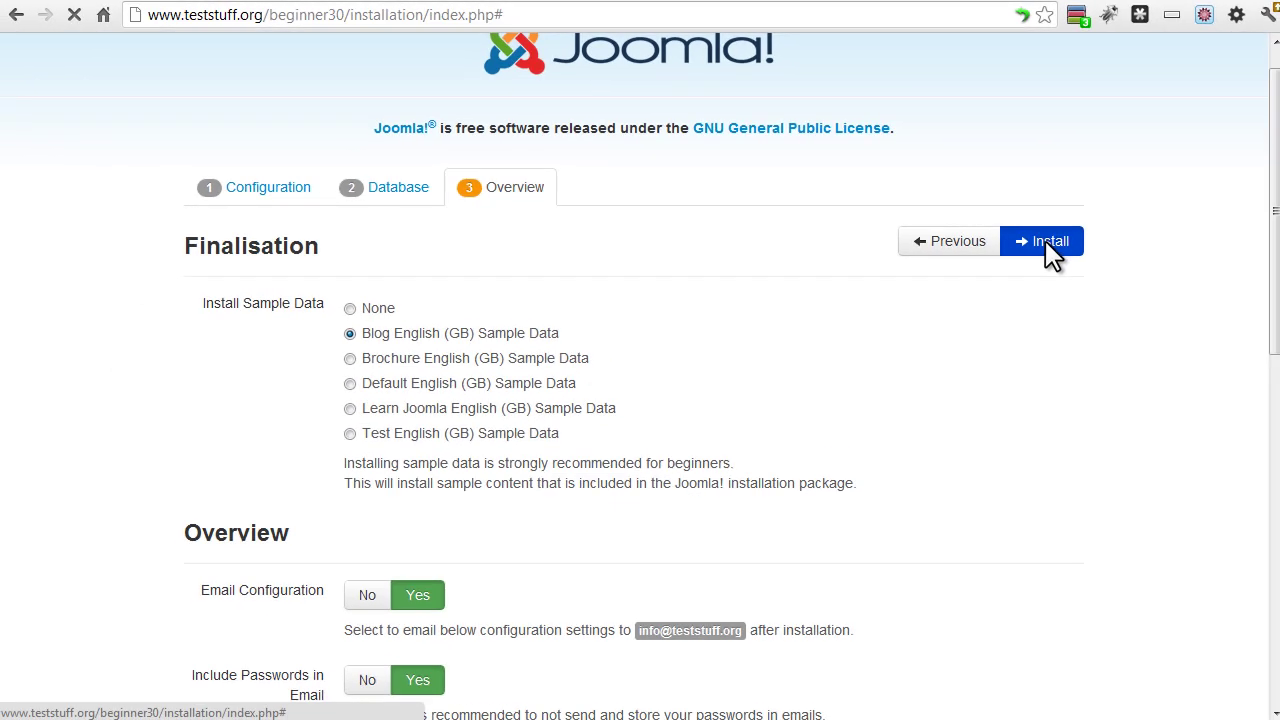
left_click(1088, 268)
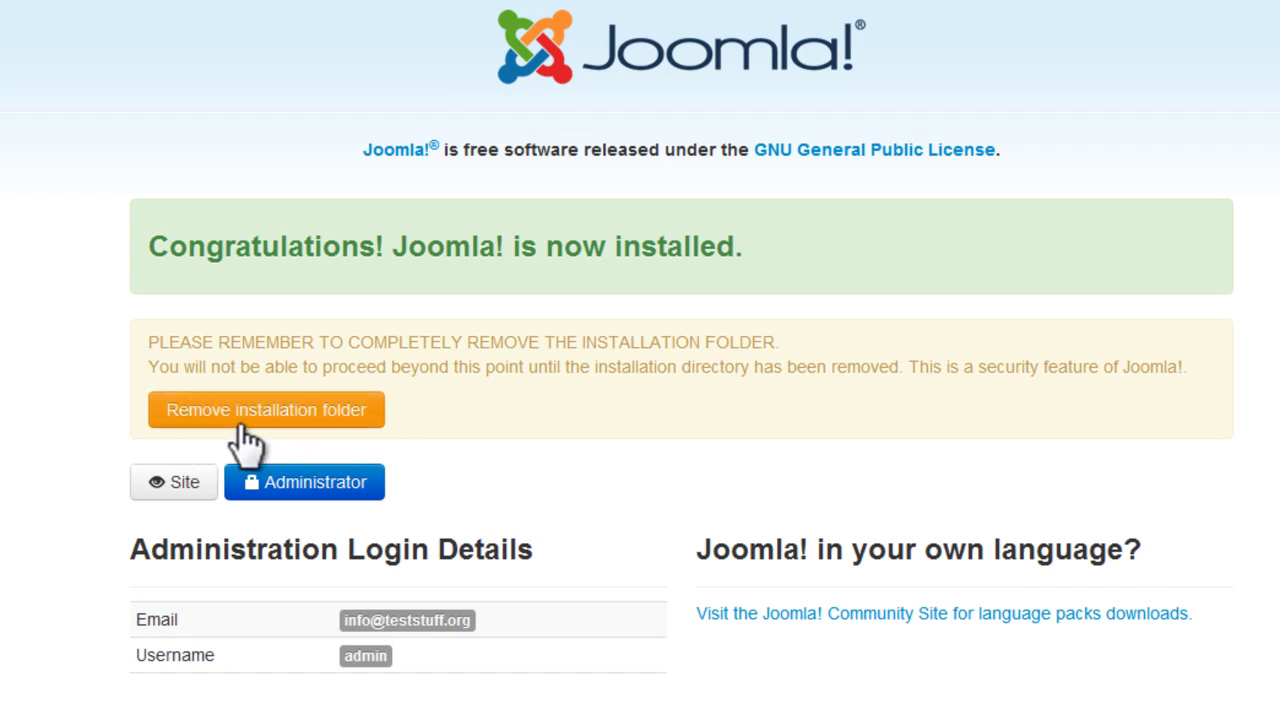
left_click(330, 414)
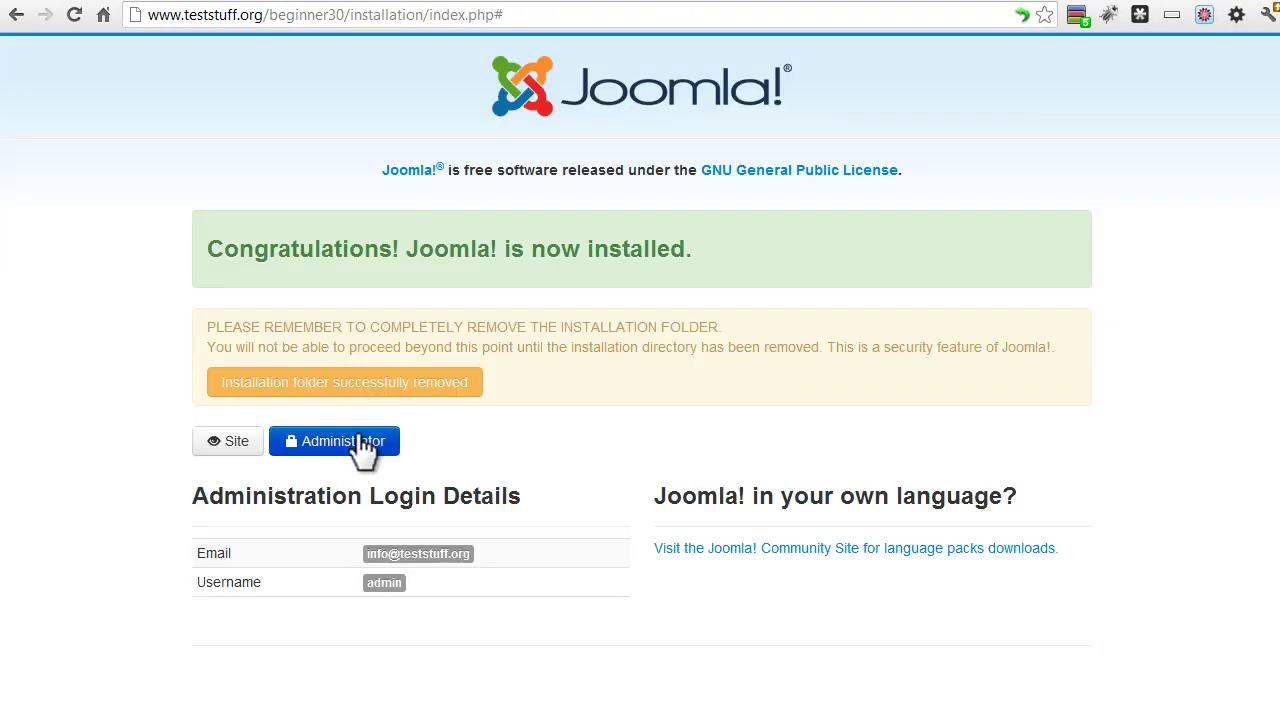
Step: Open the administrator login page, check the new site's front end, and return to the login page
left_click(393, 452)
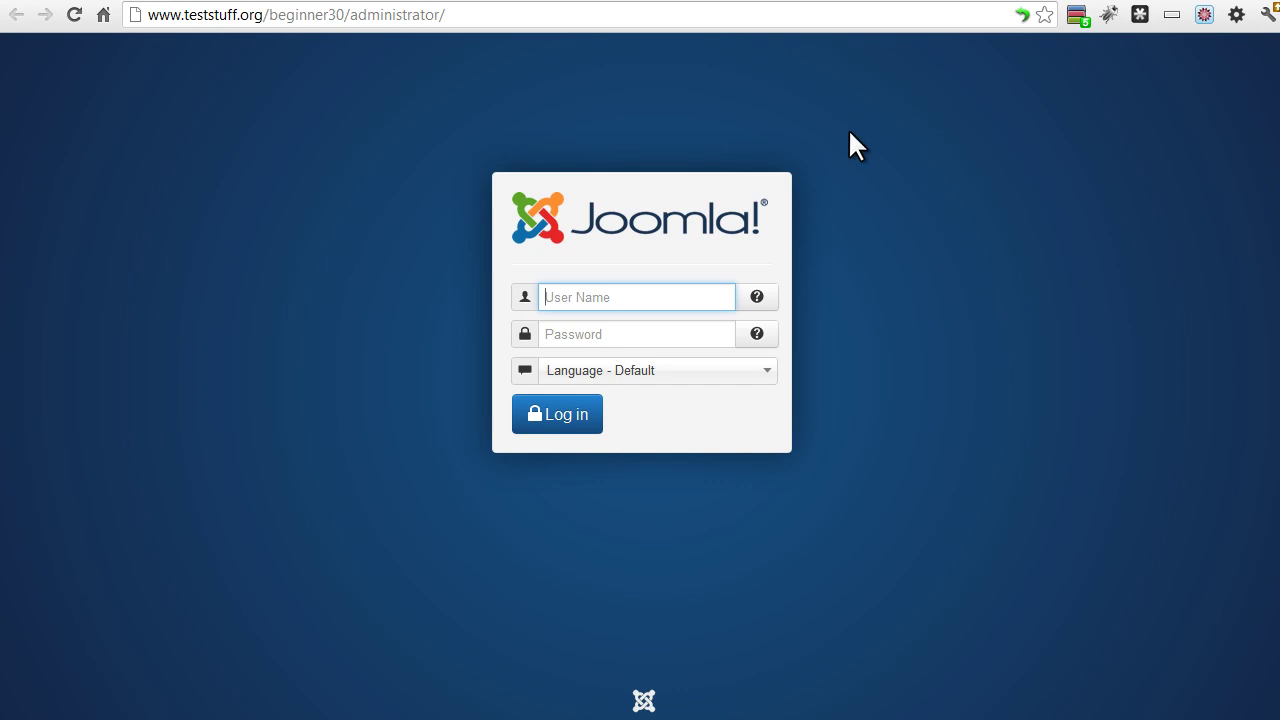
left_click(663, 2)
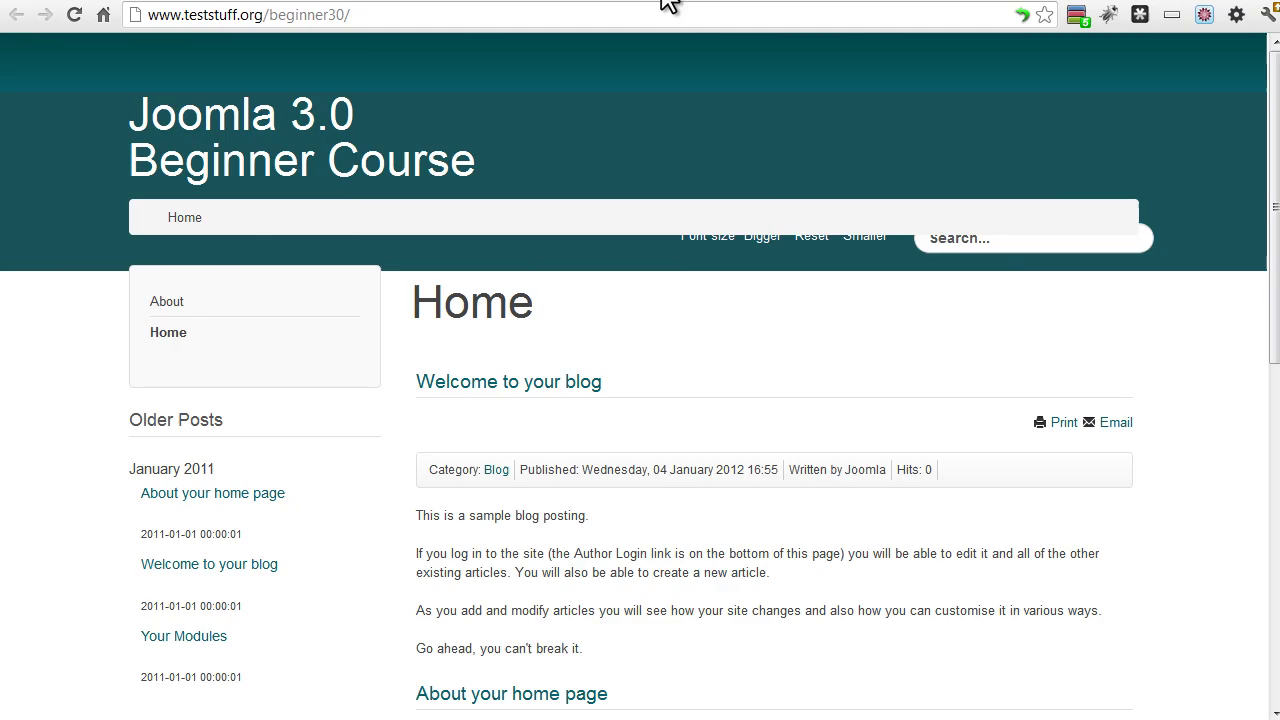
left_click(894, 5)
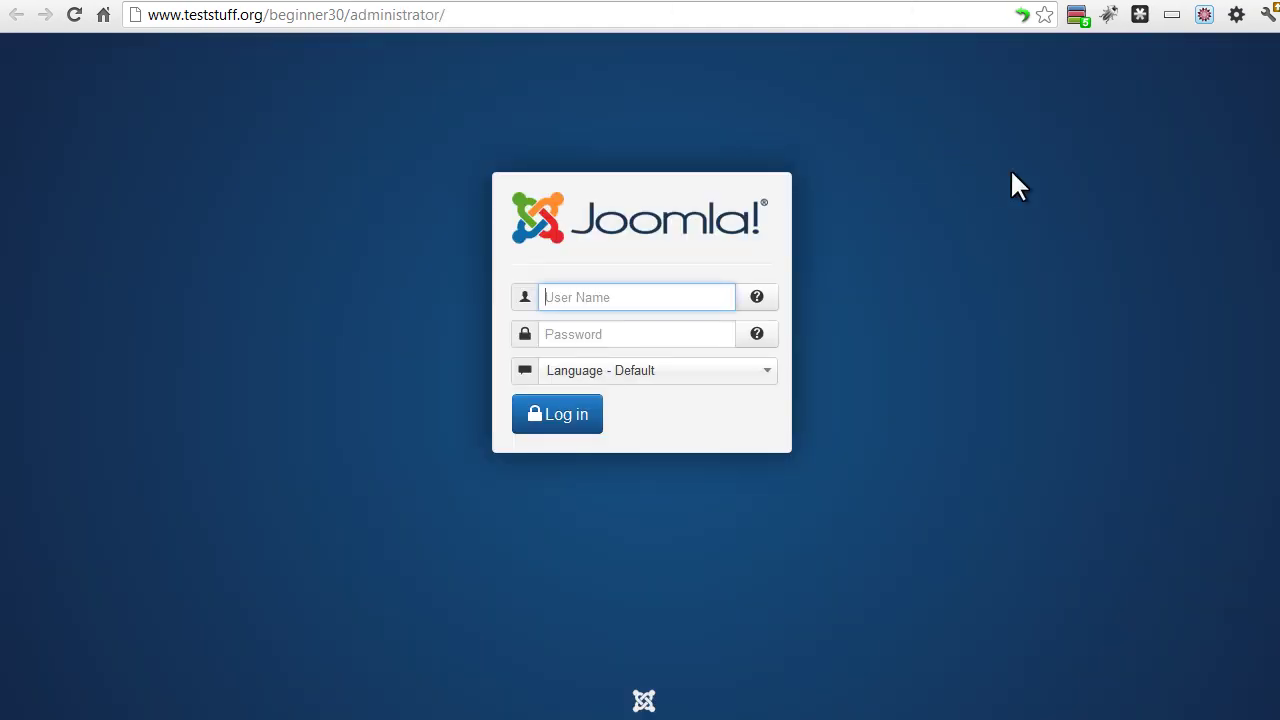